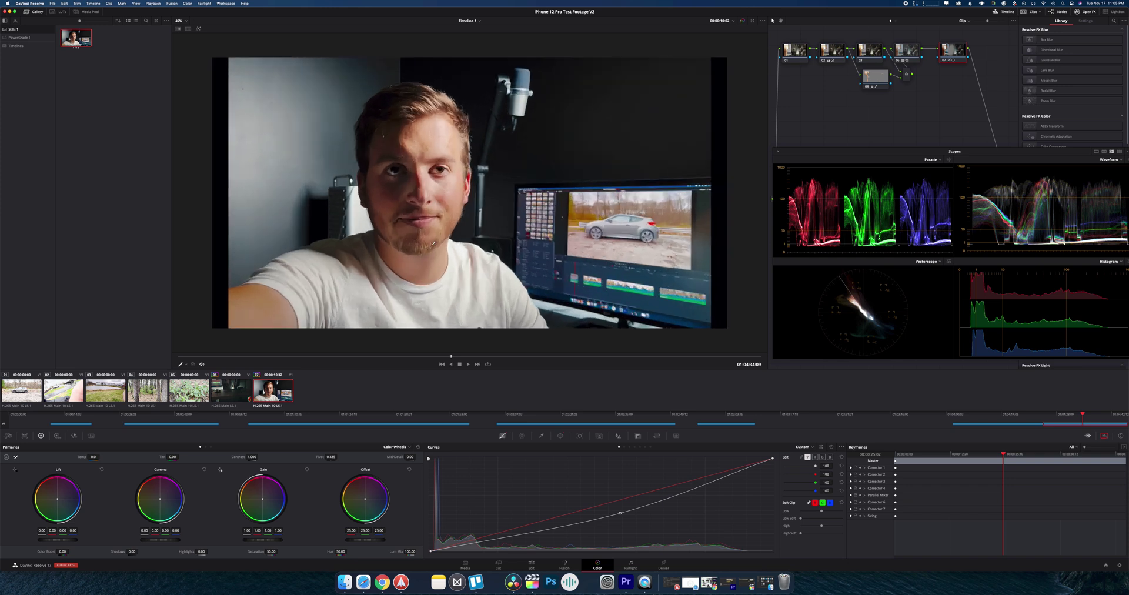
# - Shift the face shot's reds toward purple with Color Warper, then show the car clip graded
pyautogui.scroll(-2, 456, 167)
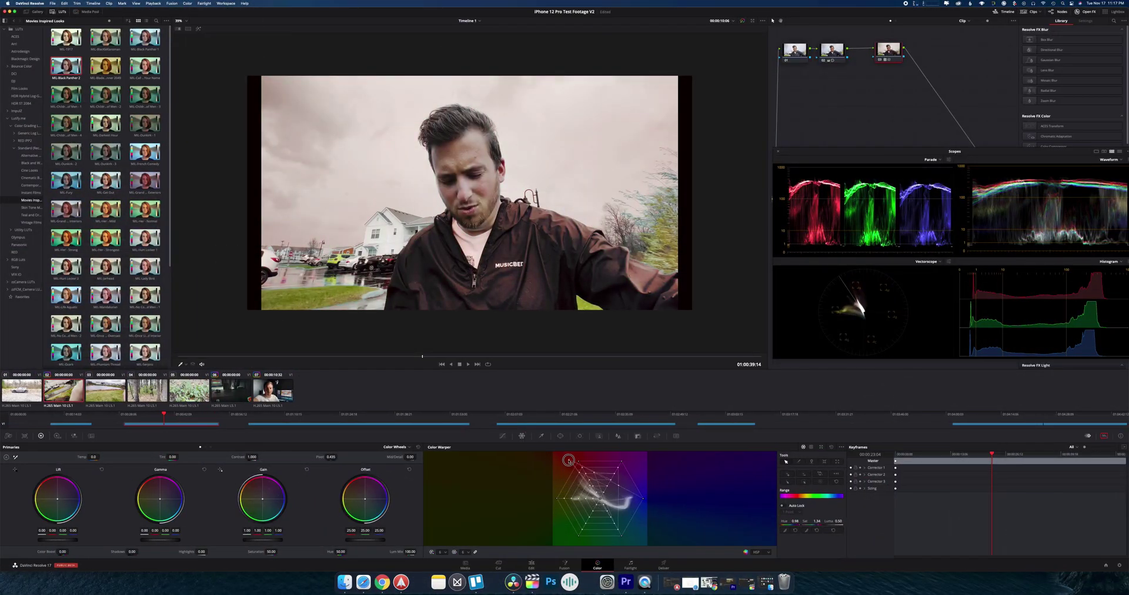
pyautogui.moveTo(568, 460); pyautogui.dragTo(655, 499)
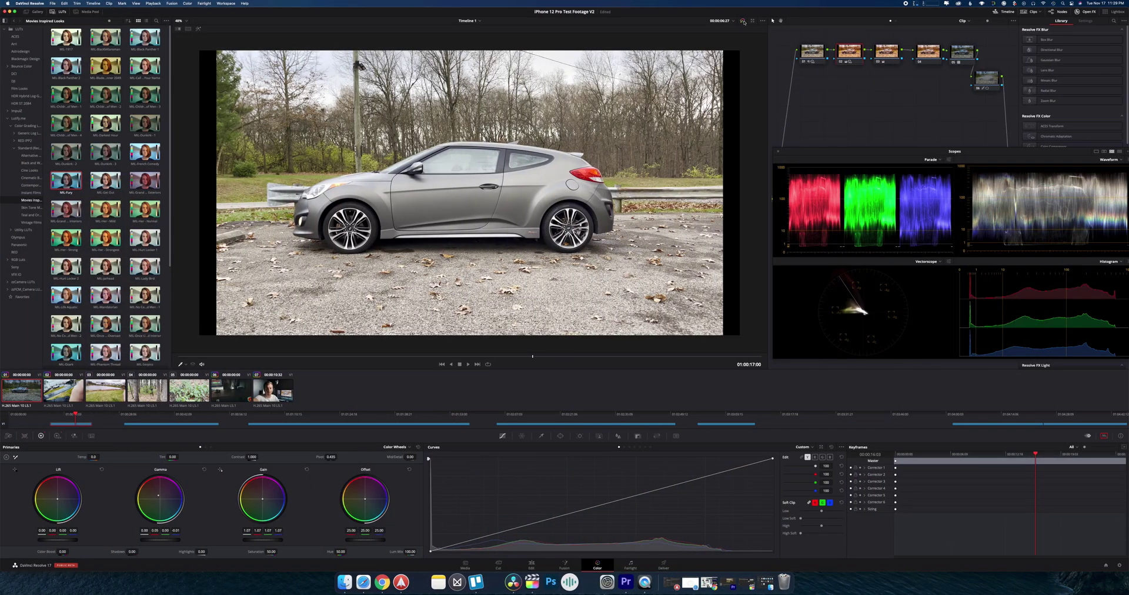
pyautogui.click(744, 21)
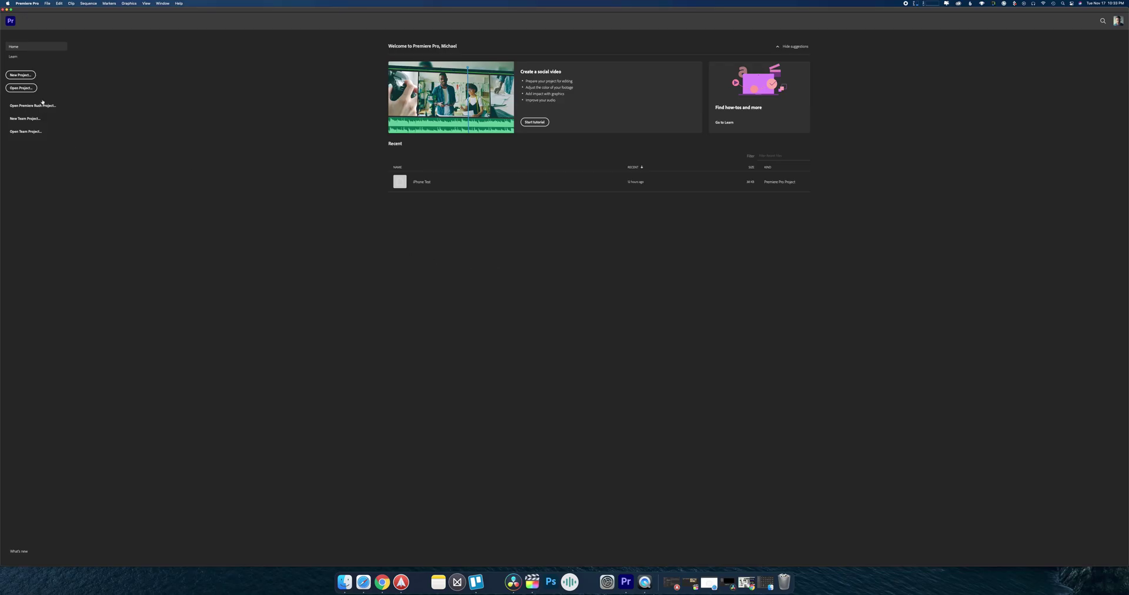
# - Create a new project keeping HDR Graphics White at 100 (63% HLG, 51% PQ)
pyautogui.click(20, 74)
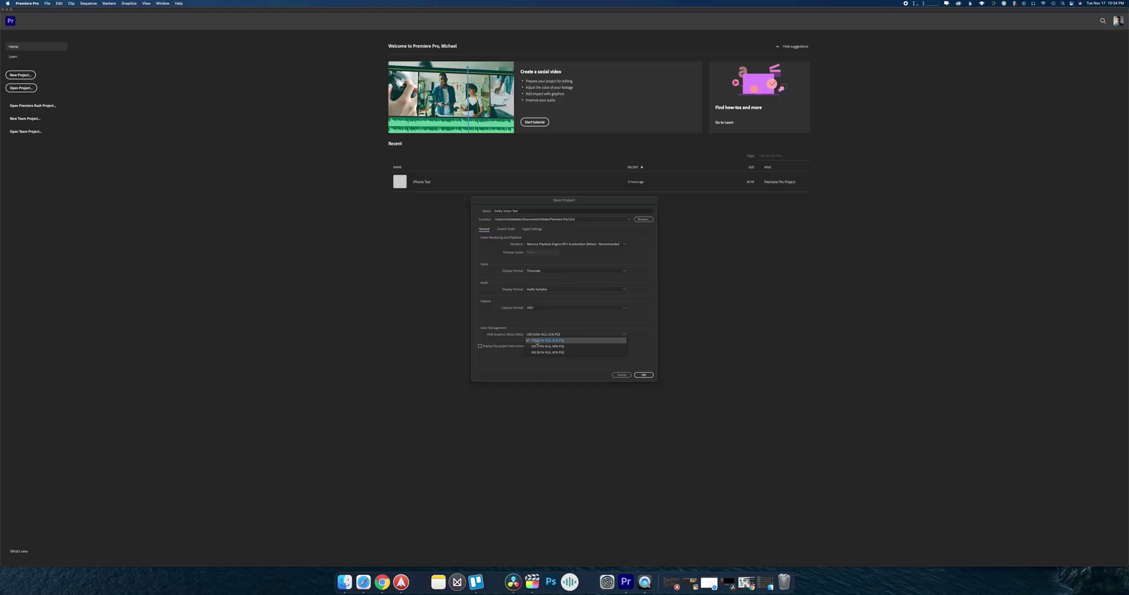
pyautogui.click(537, 341)
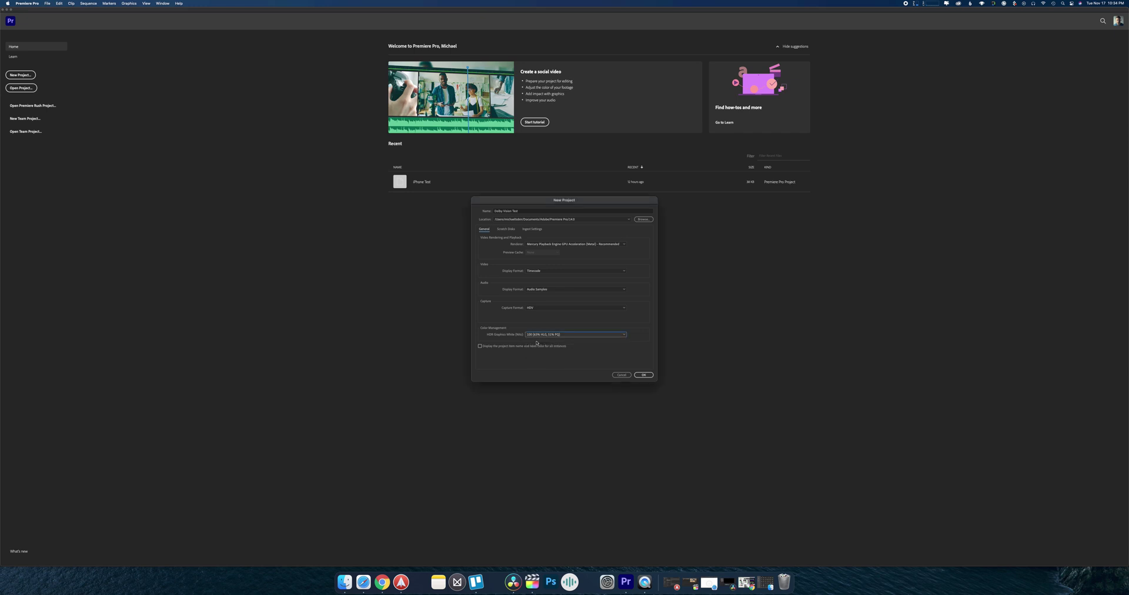
pyautogui.click(645, 376)
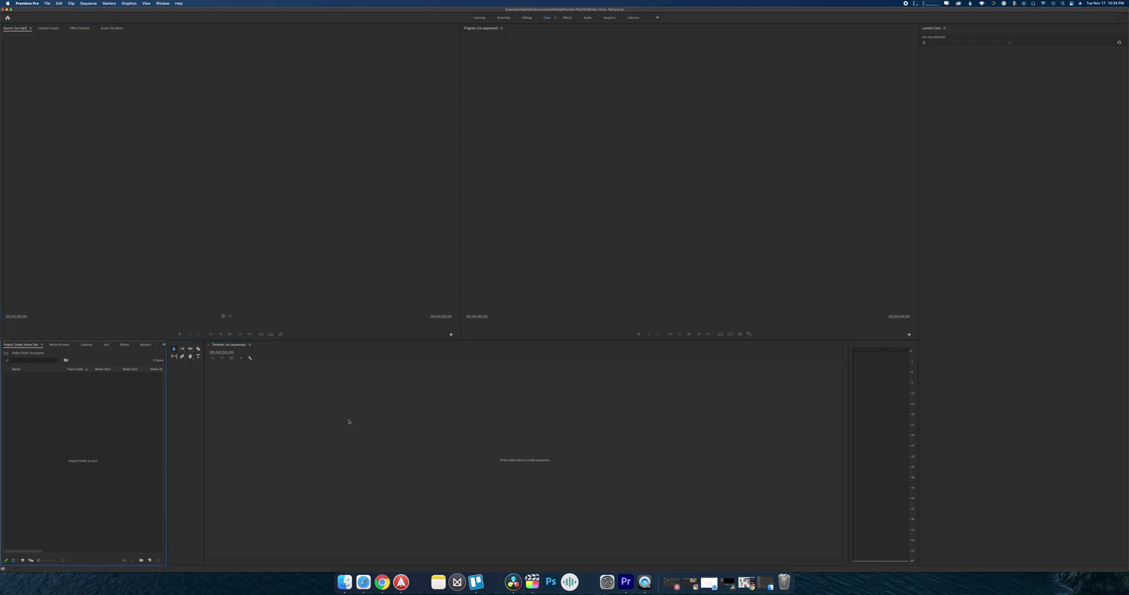
# - Import all iPhone clips from the Videos folder and sequence IMG_0164 followed by IMG_0146
pyautogui.click(345, 581)
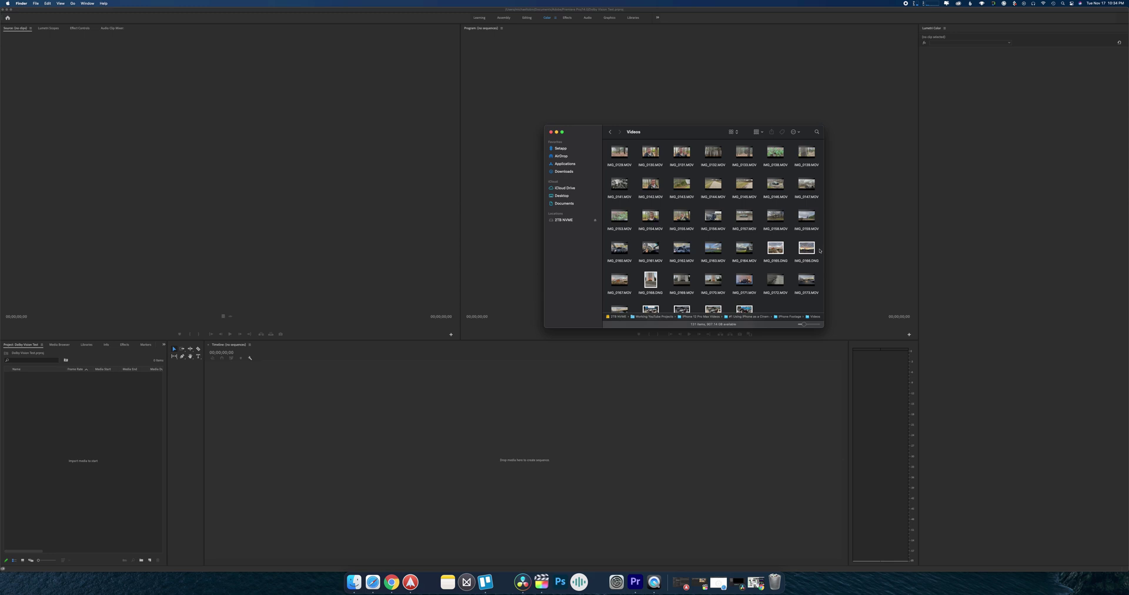
pyautogui.press('super+a')
pyautogui.scroll(2, 713, 227)
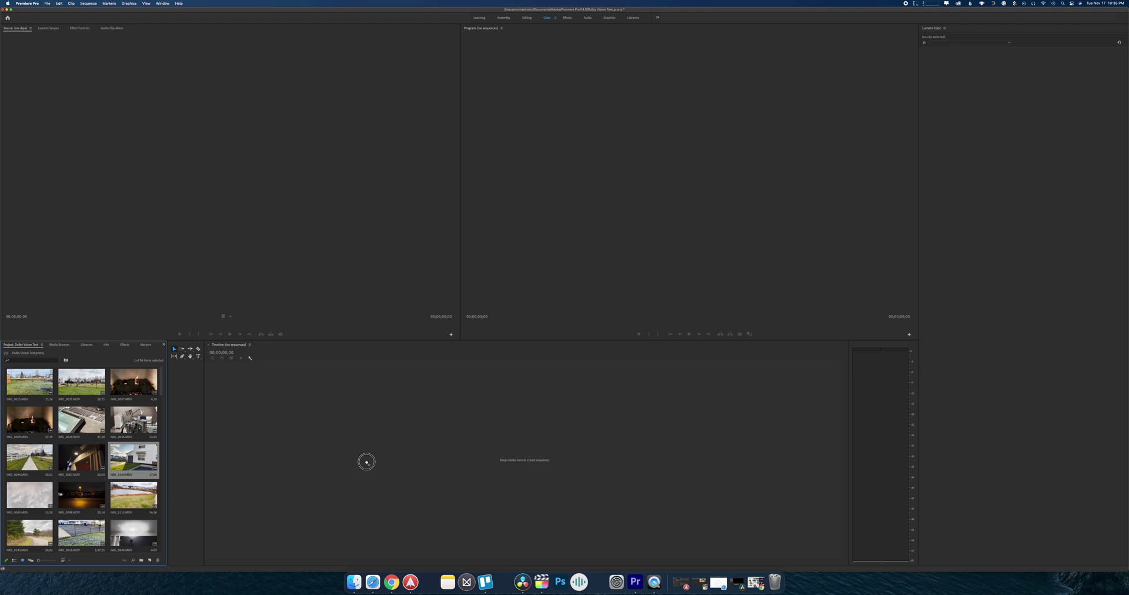
pyautogui.moveTo(366, 462); pyautogui.dragTo(357, 456)
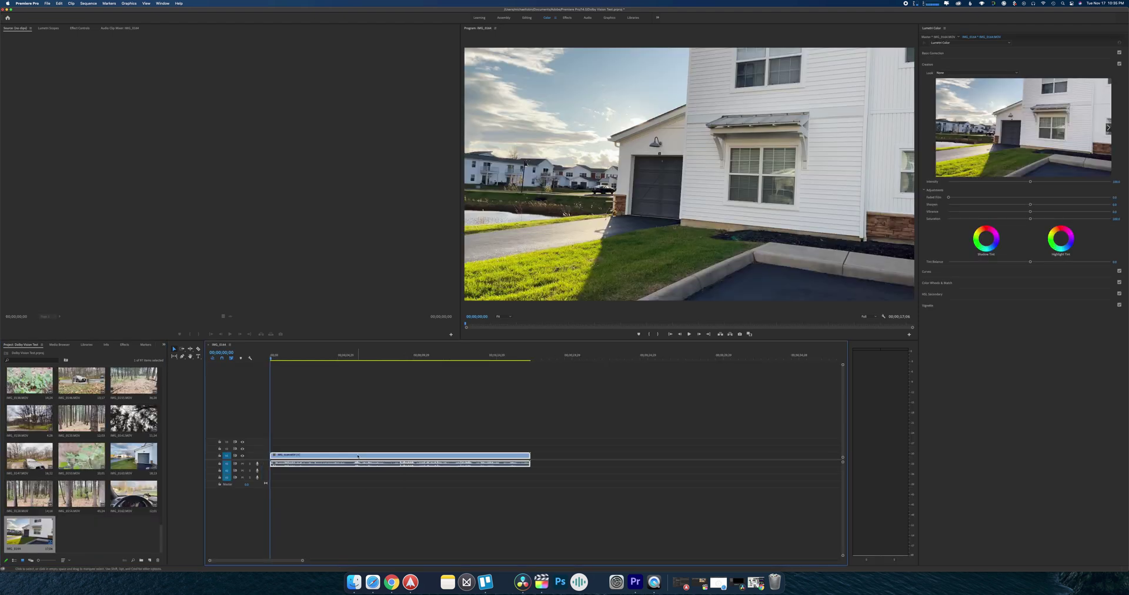
pyautogui.moveTo(82, 381); pyautogui.dragTo(540, 456)
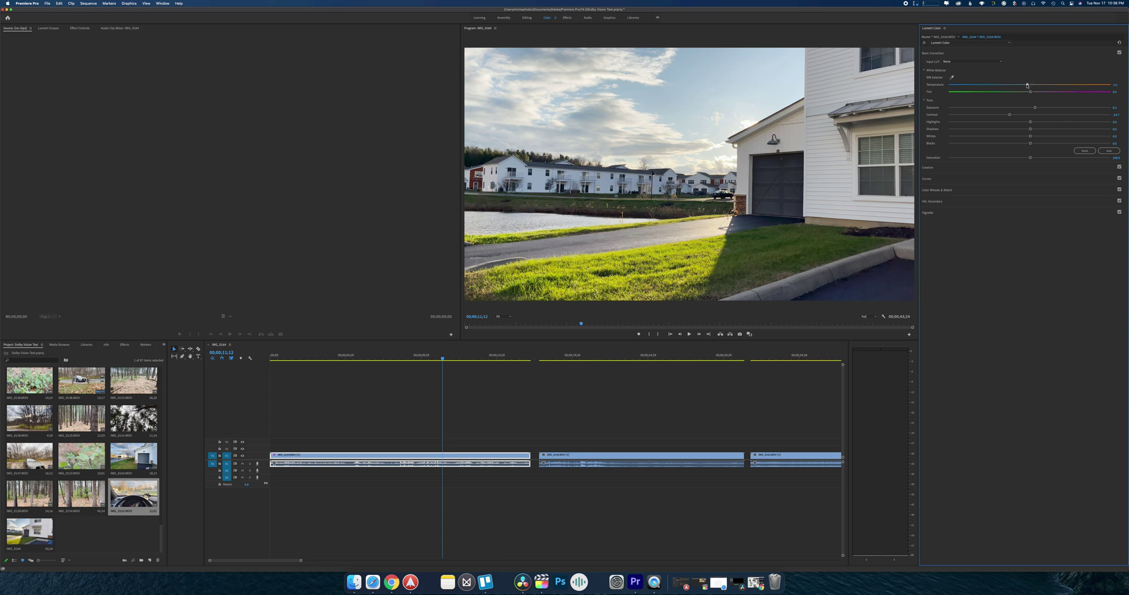
# - Lower the clip's Exposure in Lumetri Basic Correction to darken the image
pyautogui.moveTo(1039, 109)
pyautogui.mouseDown()
pyautogui.moveTo(988, 108)
pyautogui.moveTo(1035, 108)
pyautogui.moveTo(1020, 112)
pyautogui.mouseUp()
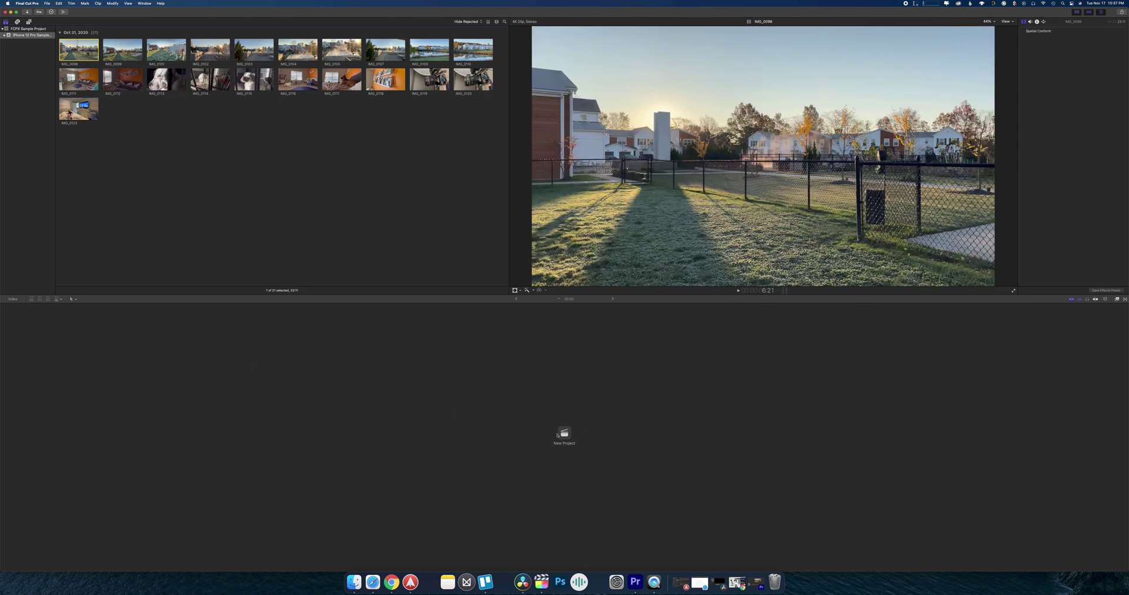
# - Create a new Final Cut Pro project with a Custom video format after reviewing colour space options
pyautogui.click(565, 434)
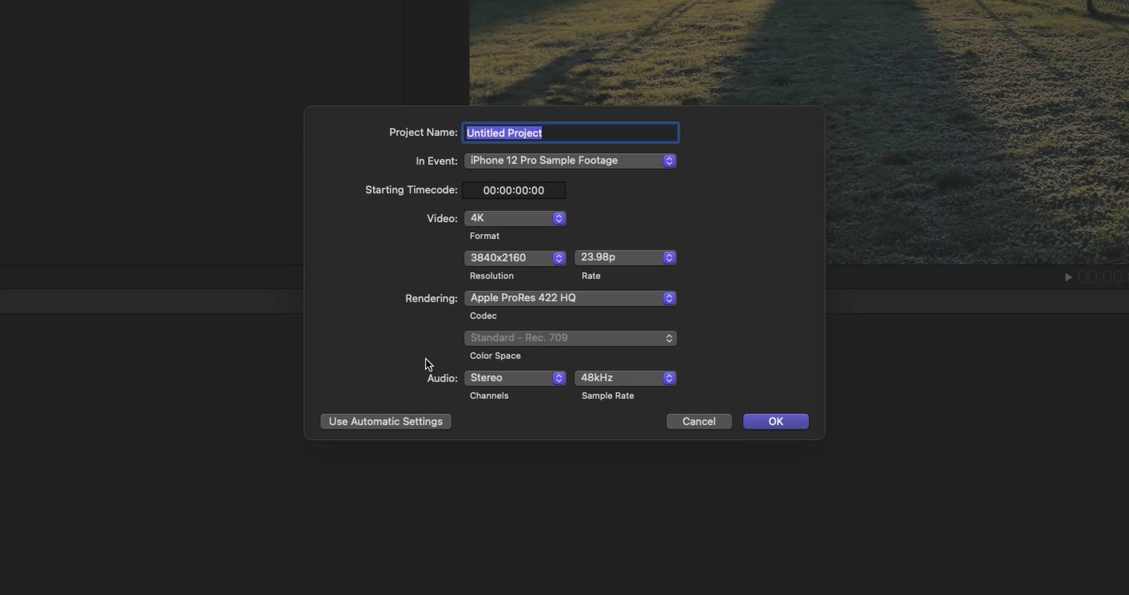
pyautogui.click(518, 219)
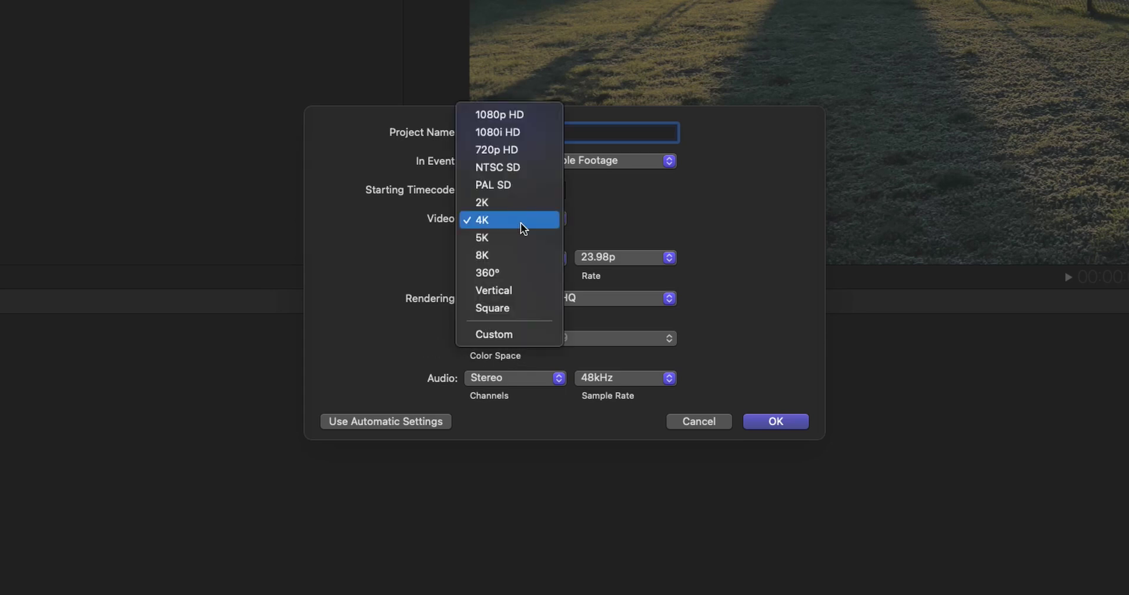
pyautogui.click(520, 337)
pyautogui.click(530, 359)
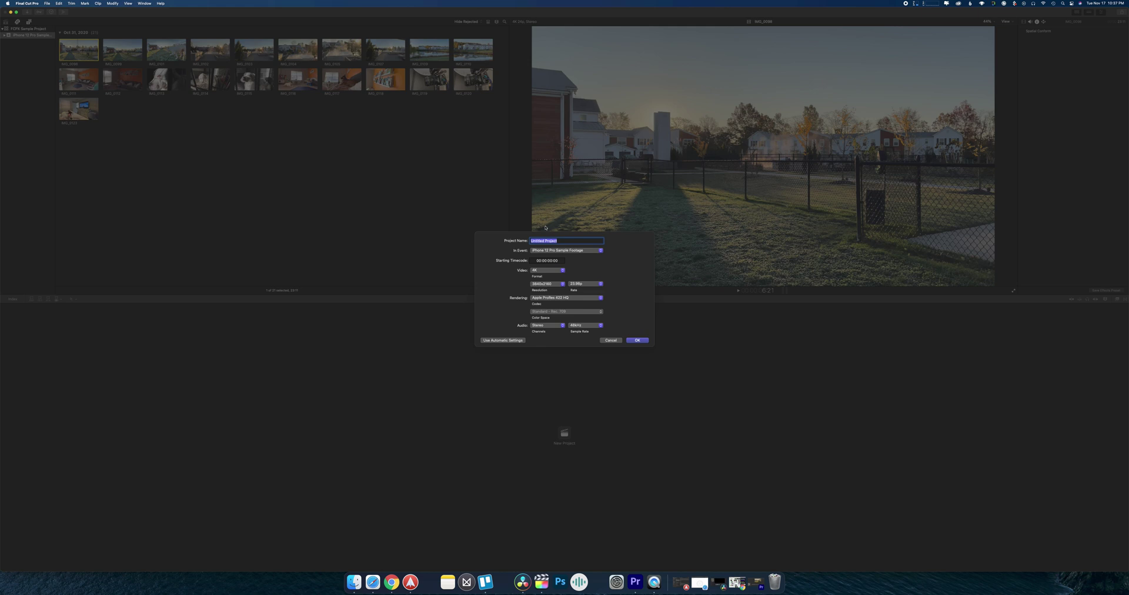
pyautogui.press('Return')
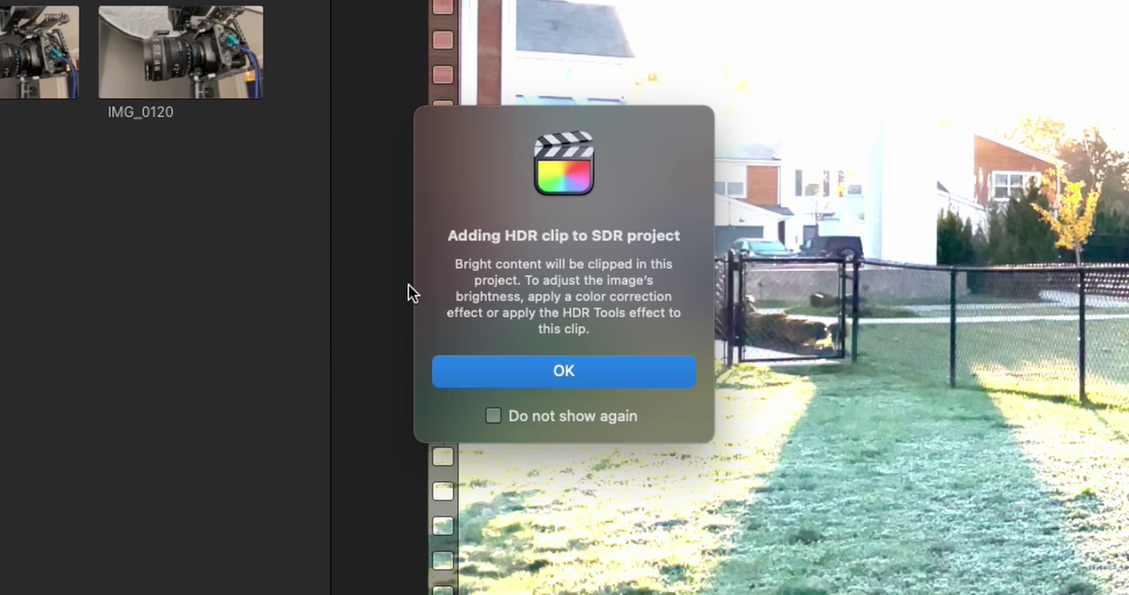
# - Dismiss the HDR alert, pull IMG_0098's highlights down to -88%, and show video scopes
pyautogui.press('Return')
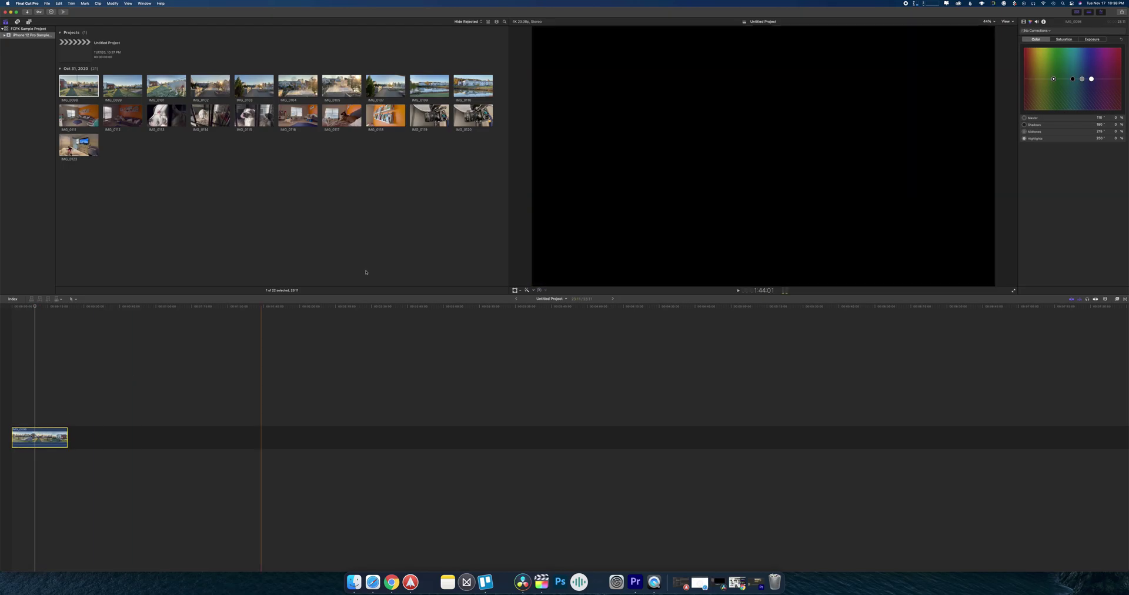
pyautogui.click(1092, 39)
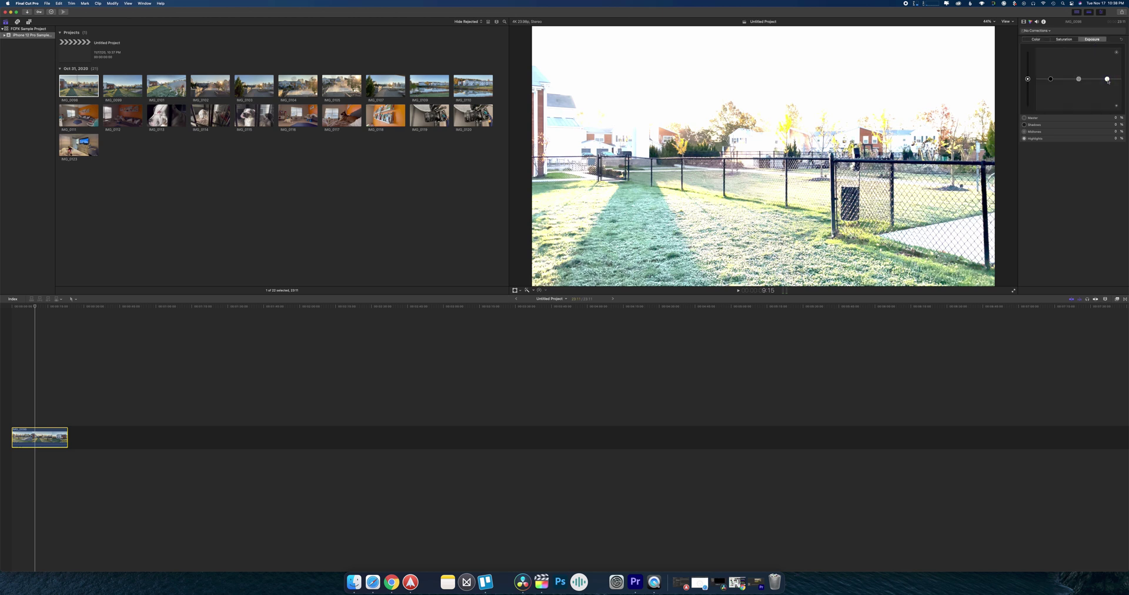
pyautogui.moveTo(1108, 81); pyautogui.dragTo(1107, 108)
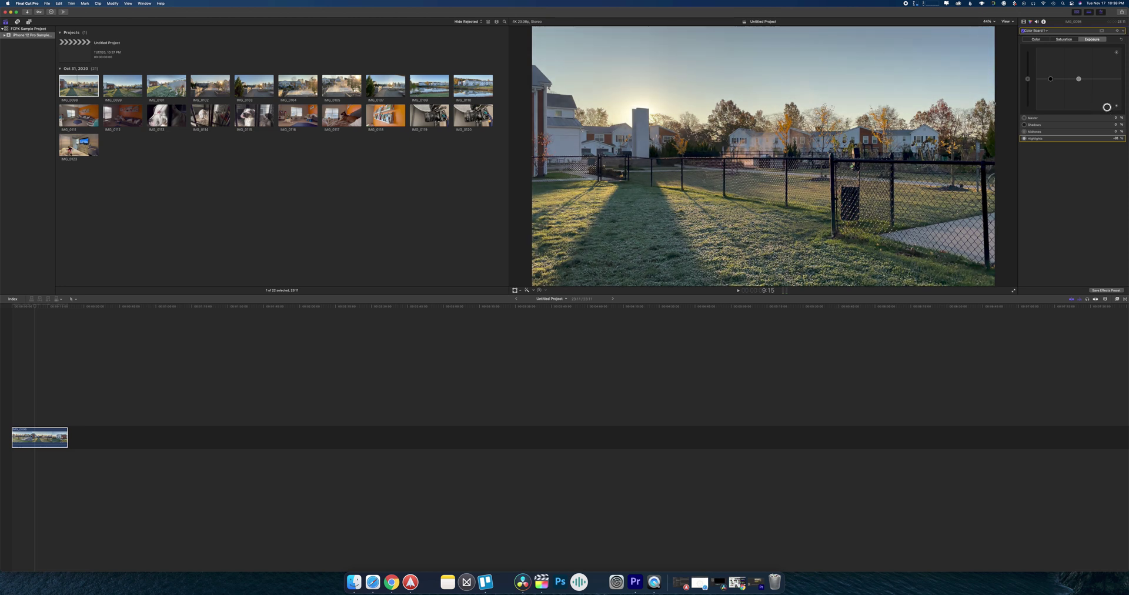
pyautogui.press('super+7')
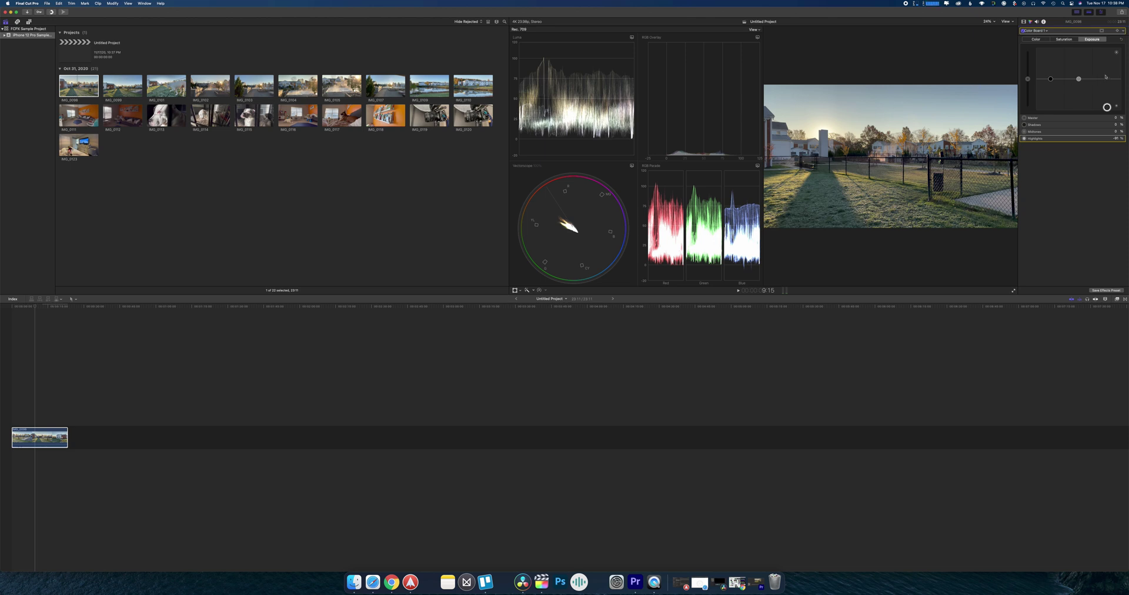
# - Reset and reapply IMG_0098's -88% highlights, then append IMG_0104 to the timeline
pyautogui.click(1122, 40)
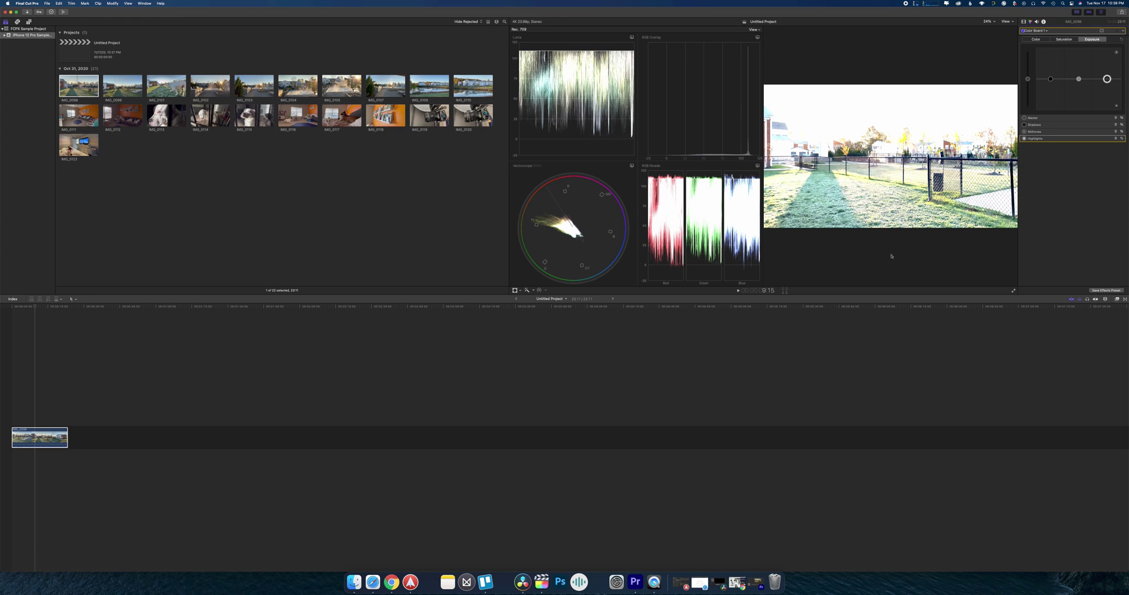
pyautogui.moveTo(1107, 79); pyautogui.dragTo(1114, 108)
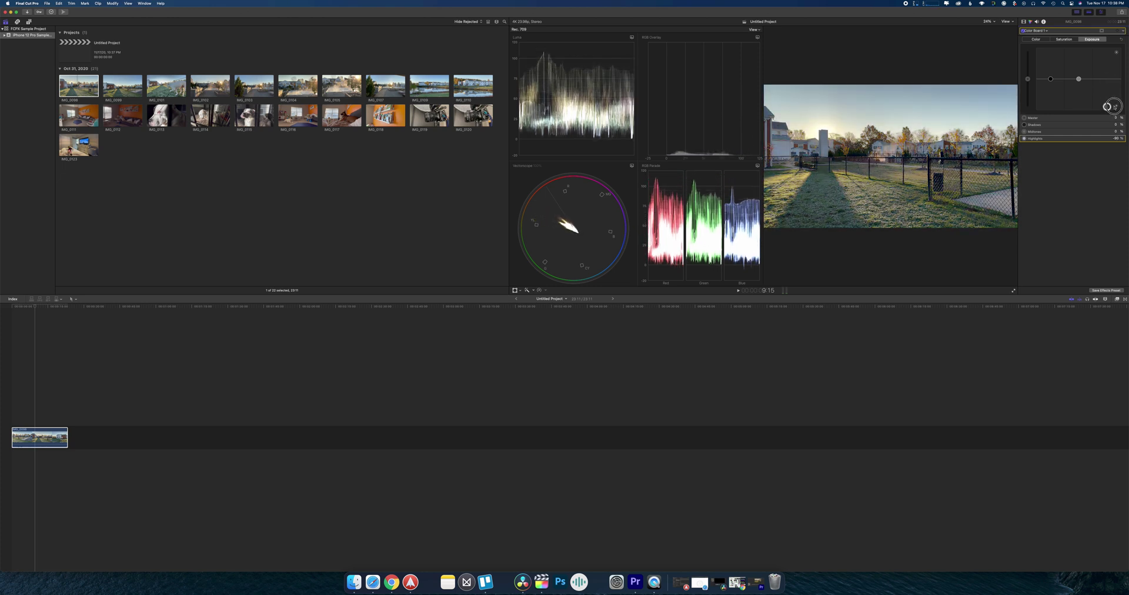
pyautogui.moveTo(297, 85); pyautogui.dragTo(83, 438)
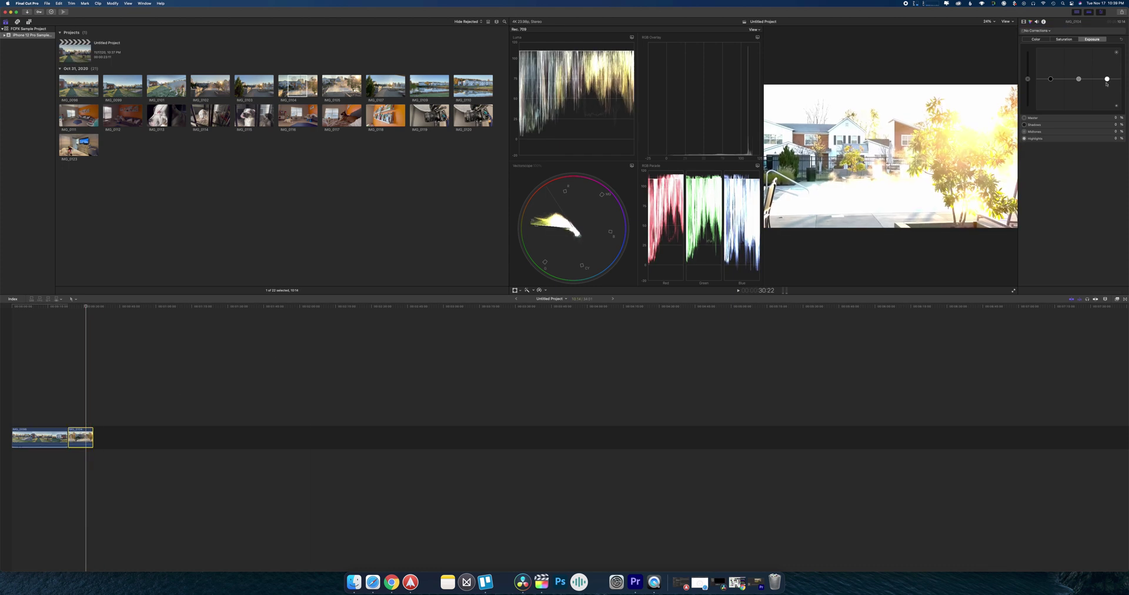
# - Lower IMG_0104's highlights about 89% and adjust its shadows
pyautogui.moveTo(1107, 81); pyautogui.dragTo(1108, 106)
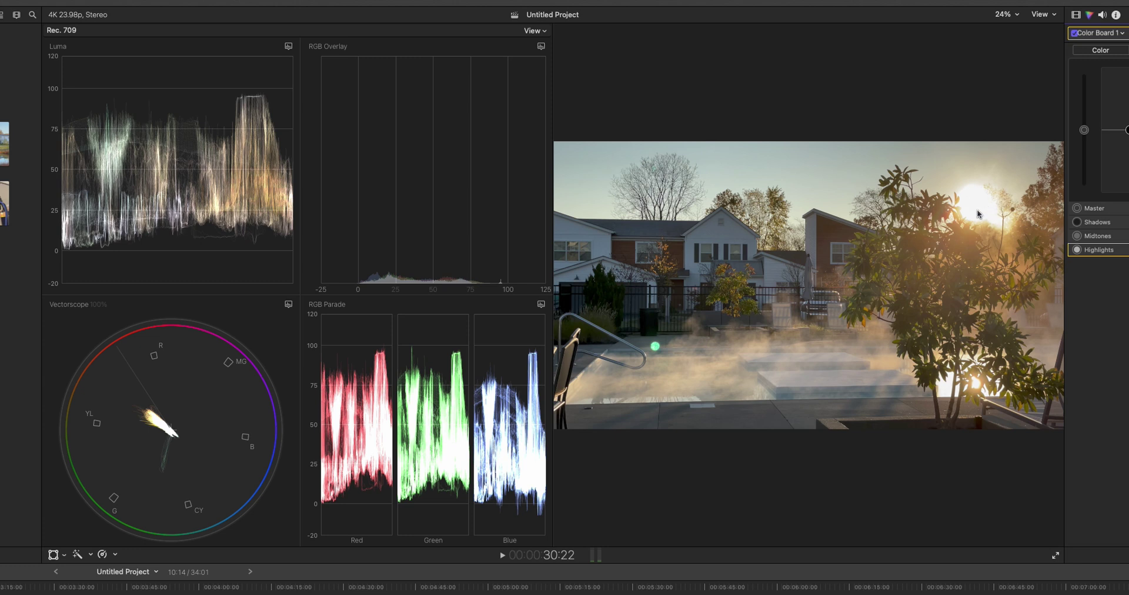
pyautogui.moveTo(250, 106)
pyautogui.moveTo(1125, 141)
pyautogui.mouseDown()
pyautogui.moveTo(1123, 116)
pyautogui.moveTo(1126, 132)
pyautogui.mouseUp()
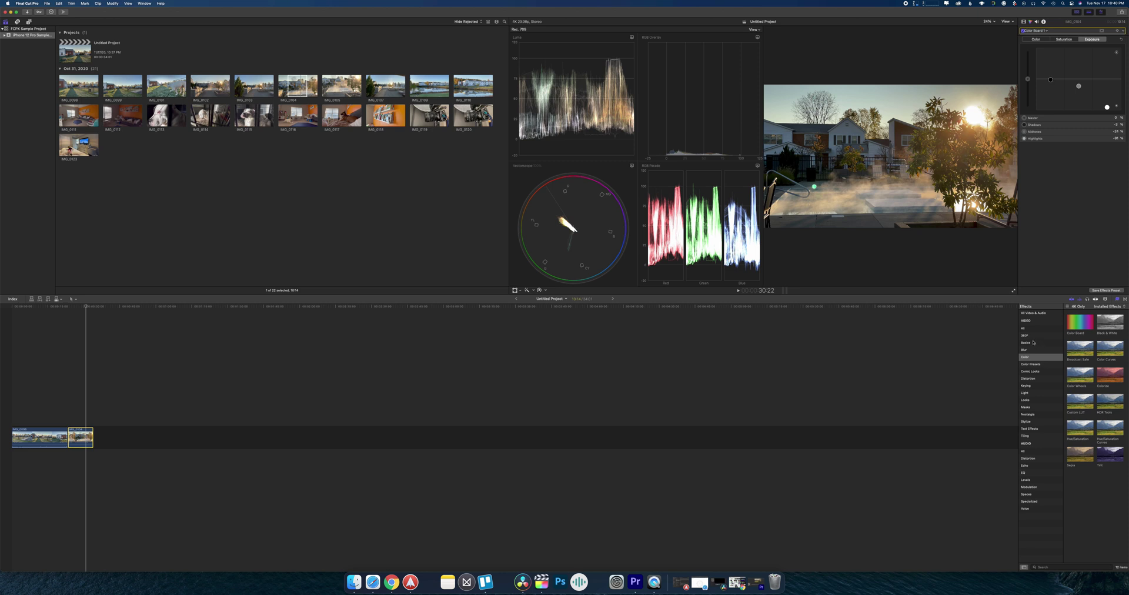
# - Apply the HDR Tools effect to IMG_0098 and set its mode to HLG to Rec. 709 SDR
pyautogui.click(1033, 344)
pyautogui.click(1037, 357)
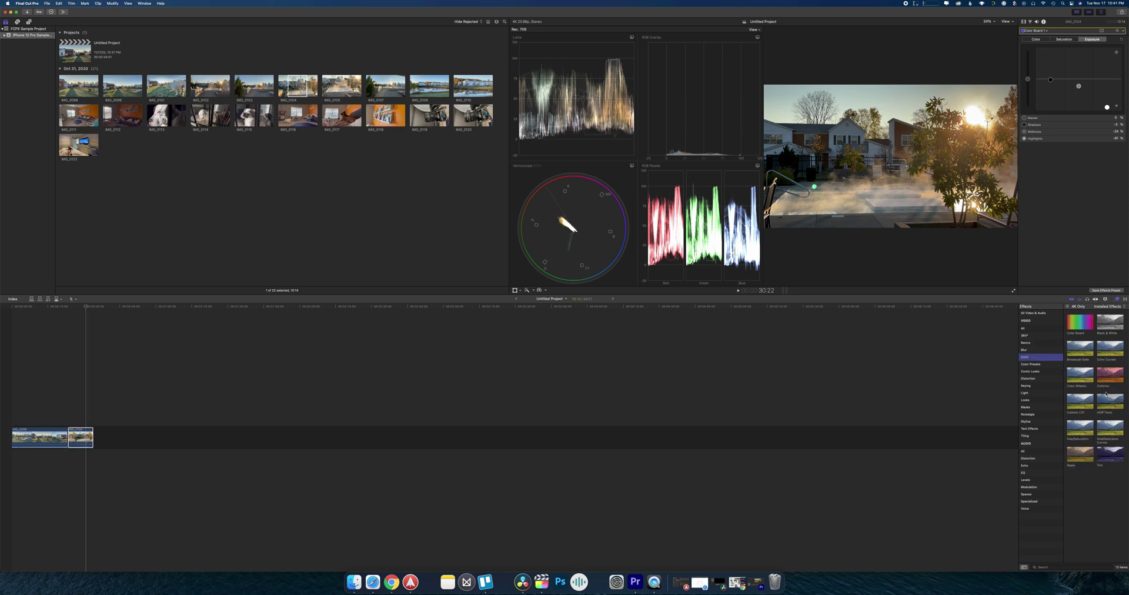
pyautogui.moveTo(1107, 394); pyautogui.dragTo(47, 433)
pyautogui.click(46, 434)
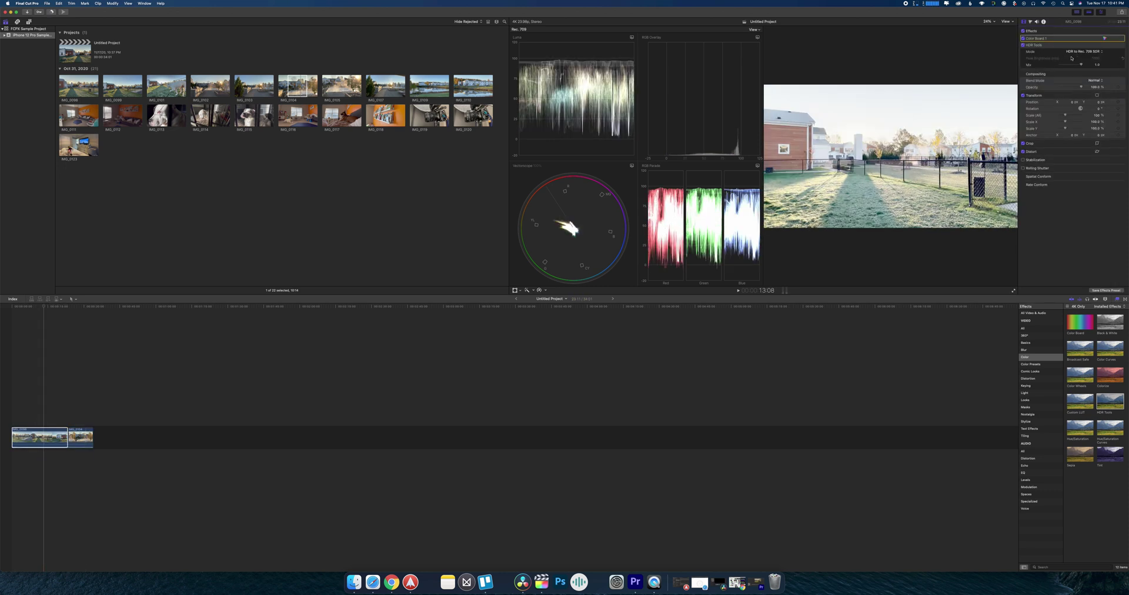
pyautogui.click(1080, 52)
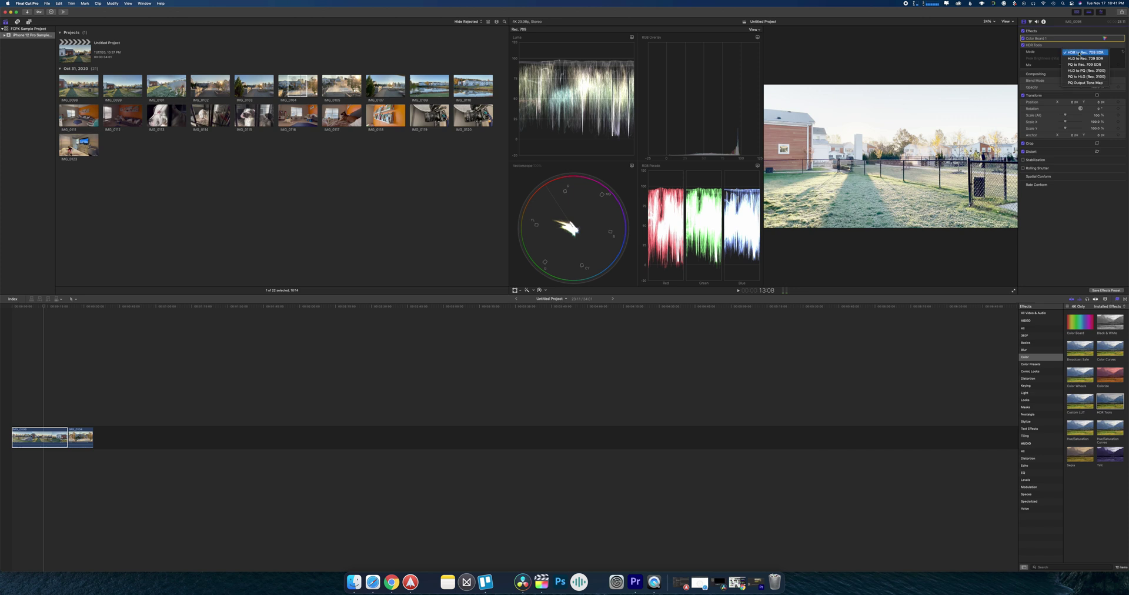
pyautogui.click(1080, 59)
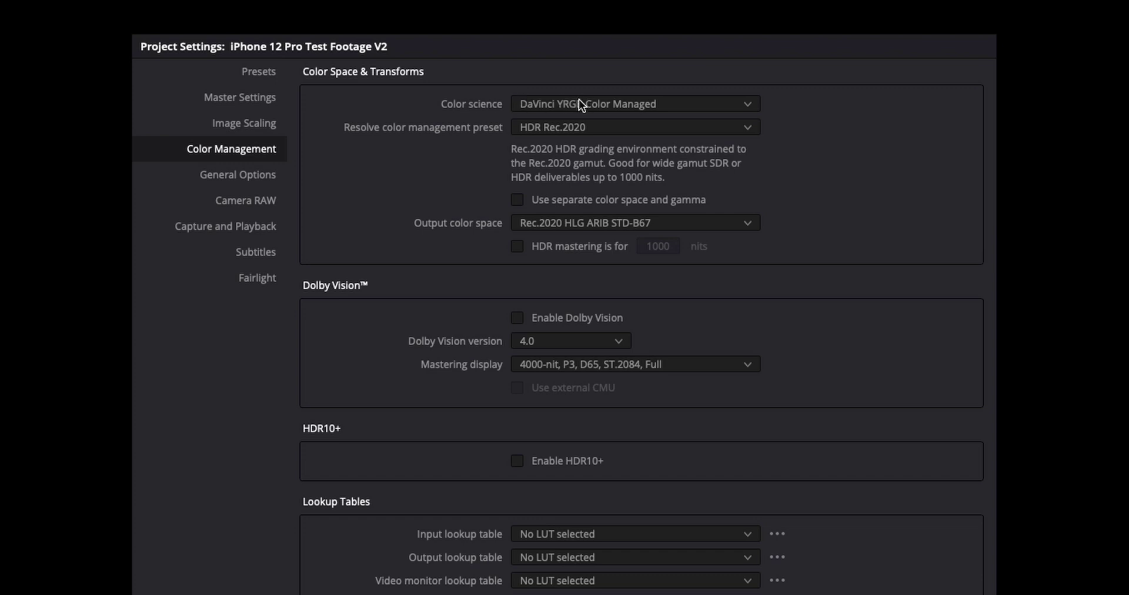
# - Keep Color science set to DaVinci YRGB Color Managed in the Color Management settings
pyautogui.click(579, 103)
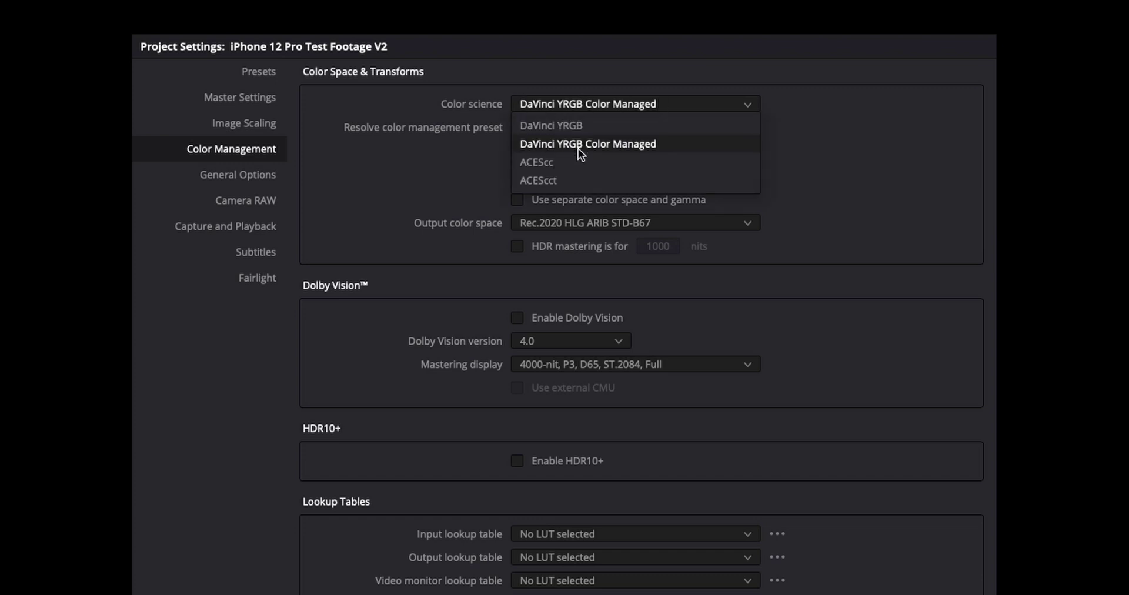
pyautogui.click(522, 146)
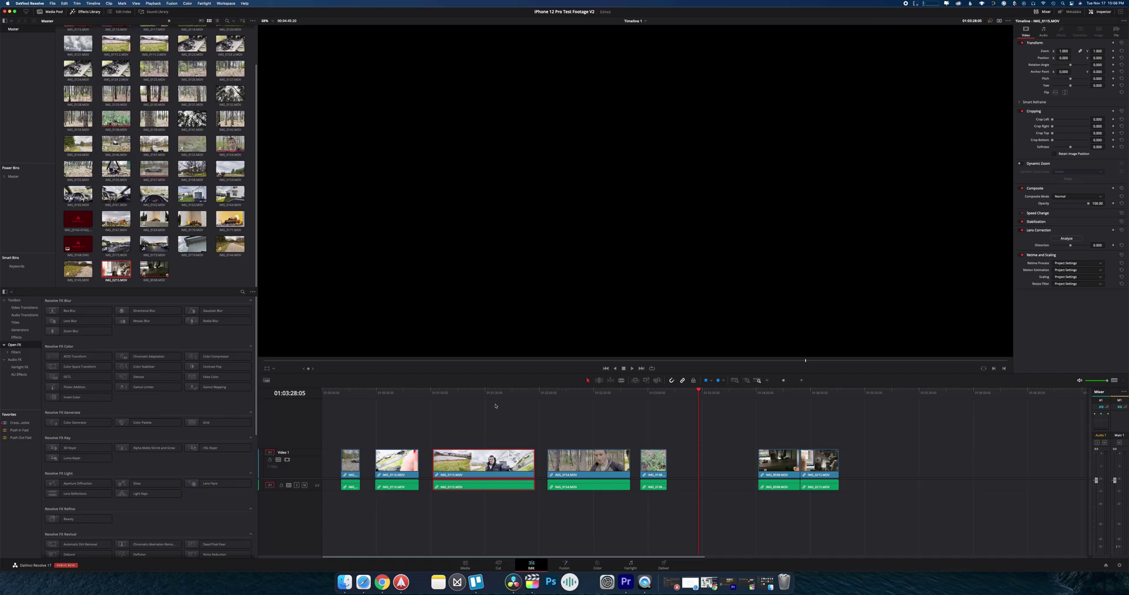
# - Preview the rain, grass, forest IMG_0154 and leaves IMG_0138 clips, then open the Color page on the rain shot
pyautogui.click(481, 393)
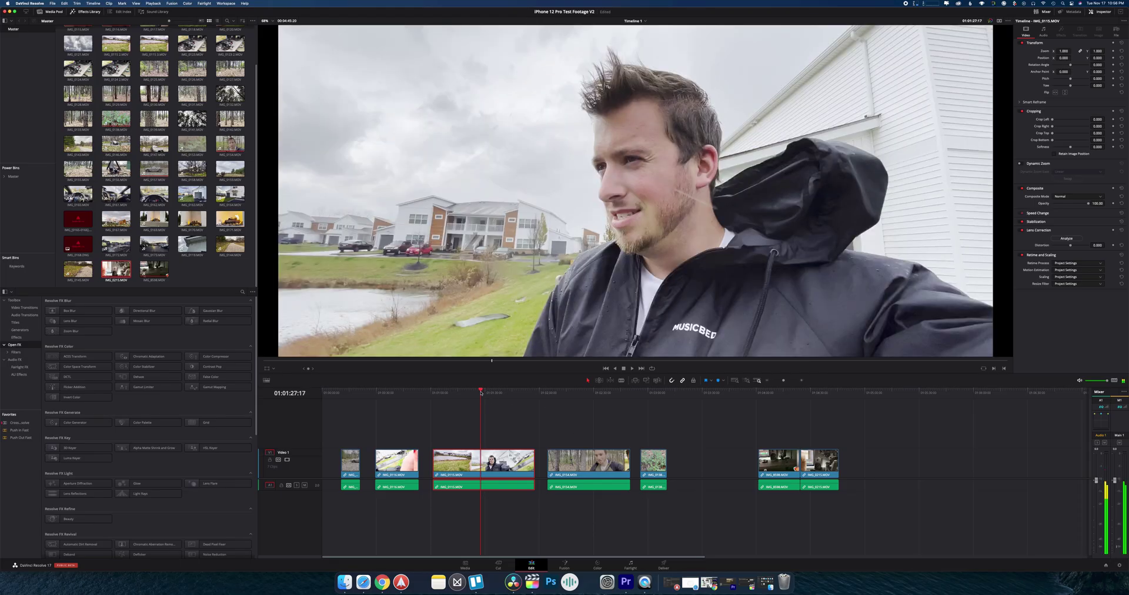
pyautogui.click(493, 392)
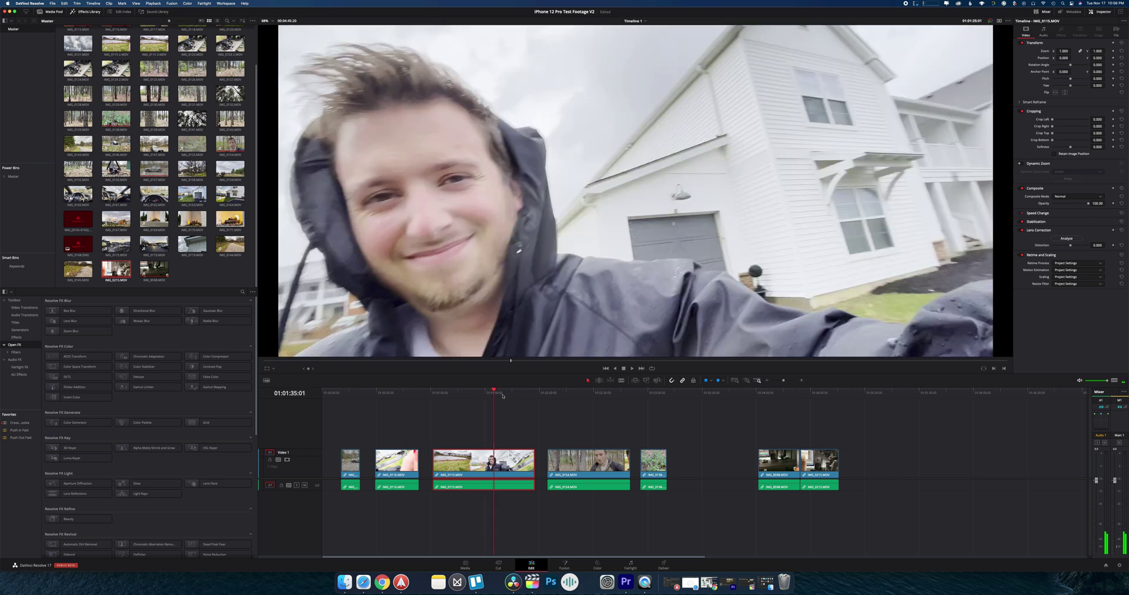
pyautogui.click(502, 393)
pyautogui.click(513, 393)
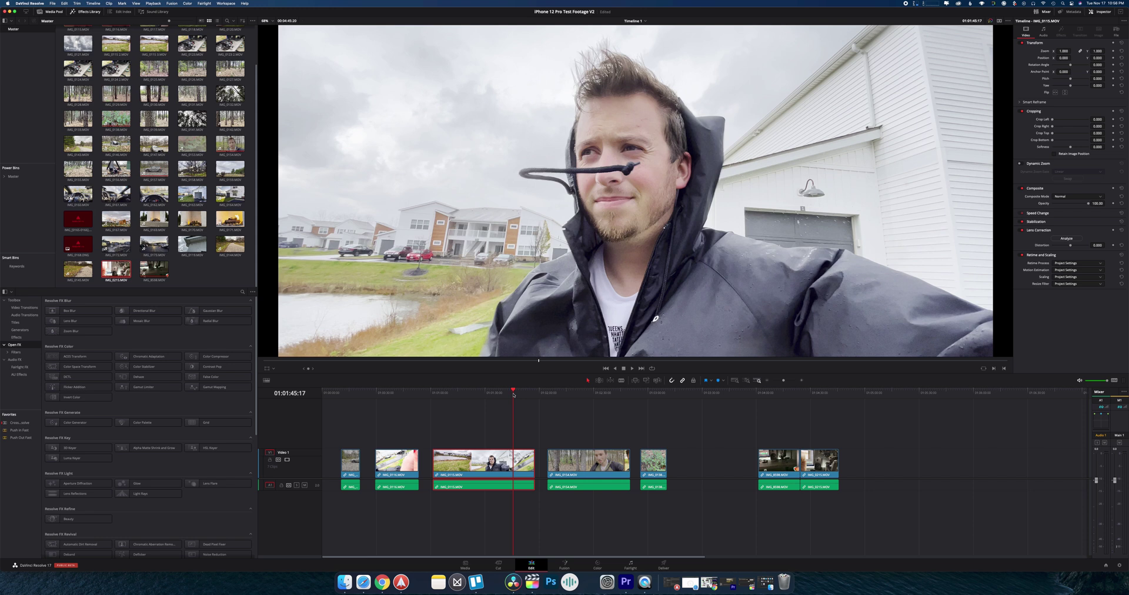
pyautogui.moveTo(574, 393); pyautogui.dragTo(591, 394)
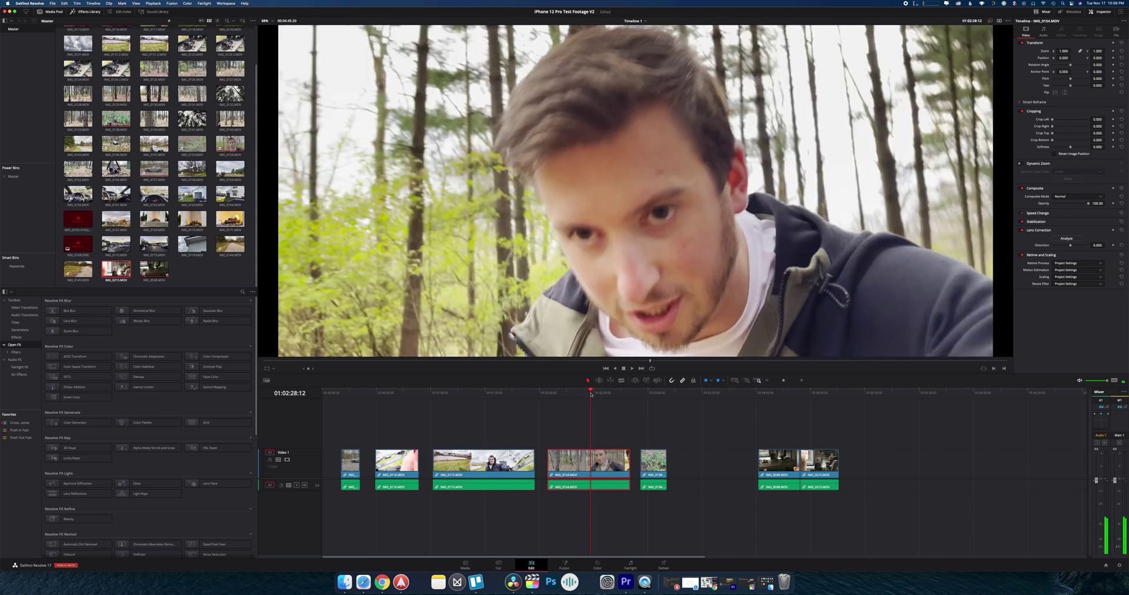
pyautogui.click(598, 393)
pyautogui.click(651, 393)
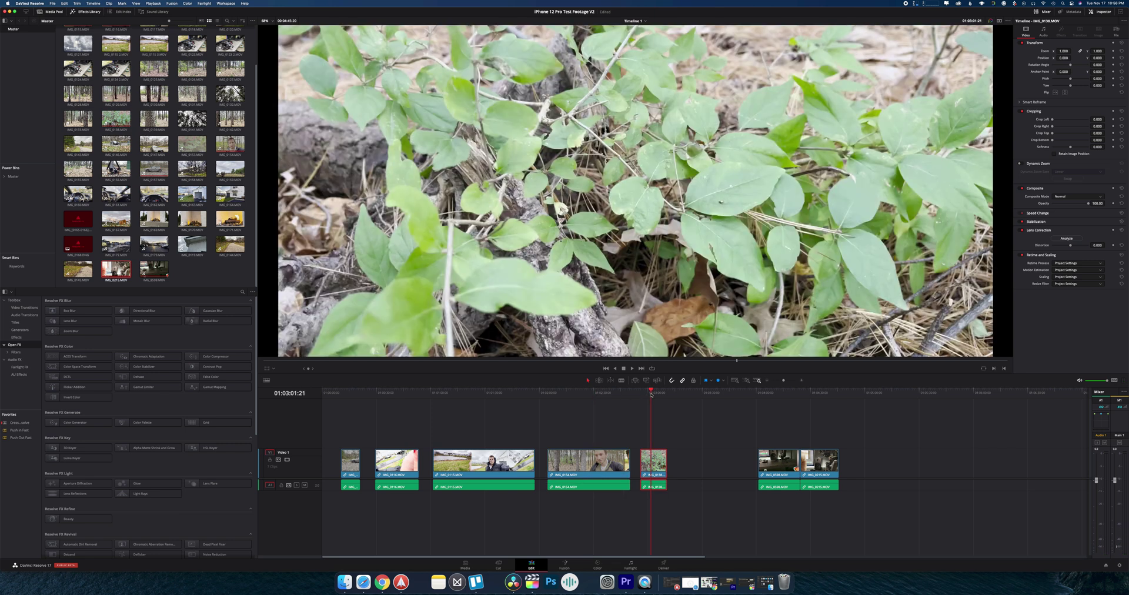
pyautogui.click(406, 393)
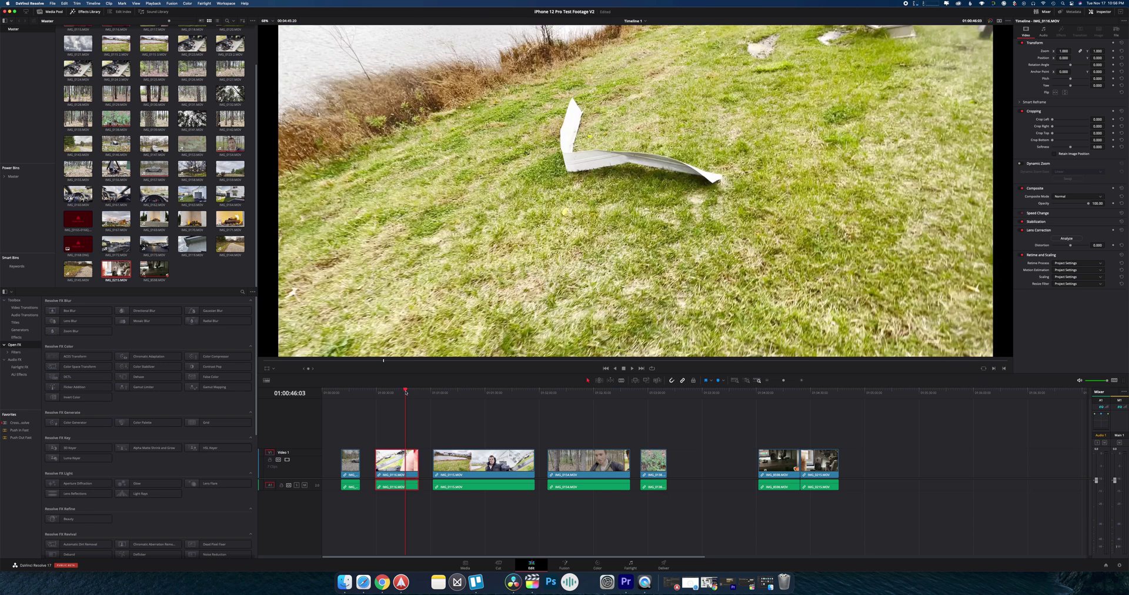
pyautogui.click(393, 393)
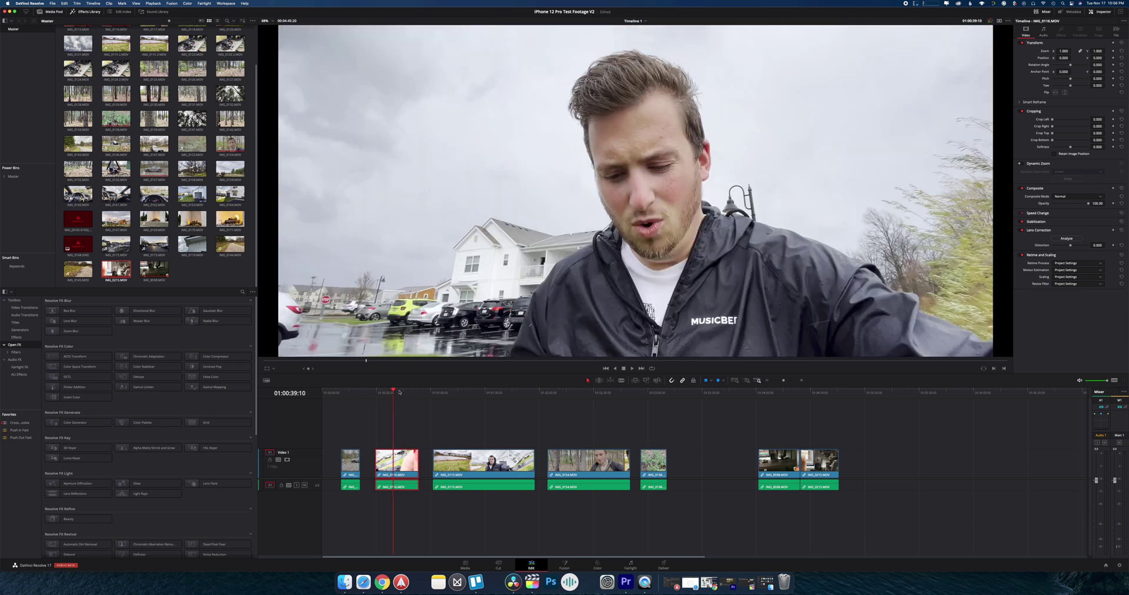
pyautogui.click(596, 563)
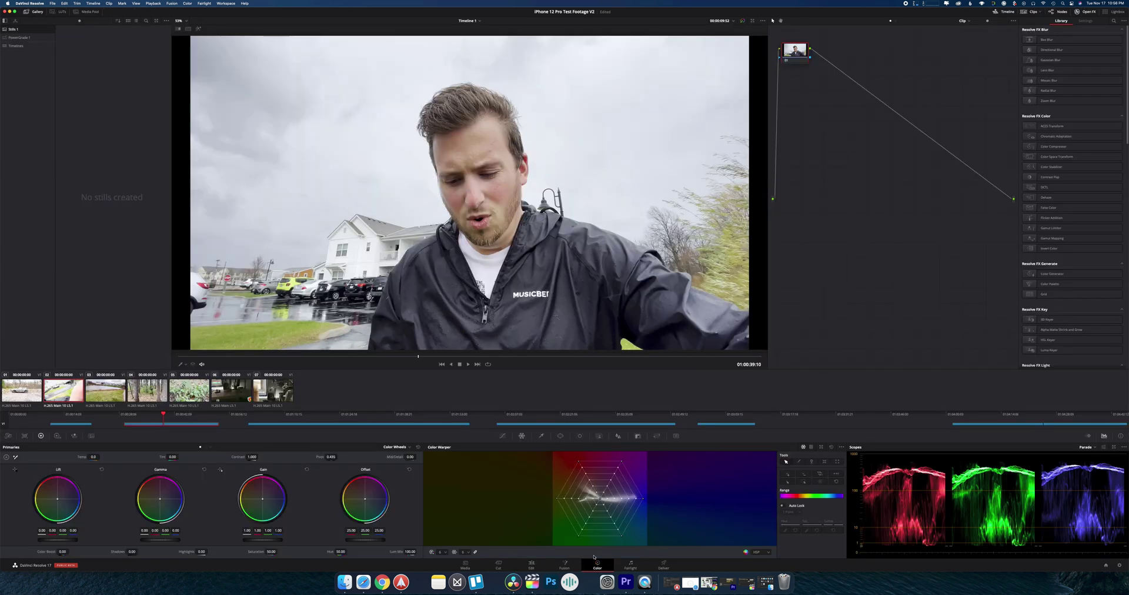
# - Float the scopes window below the node graph, then scrub clip 07 to the talking-head shot
pyautogui.click(1114, 447)
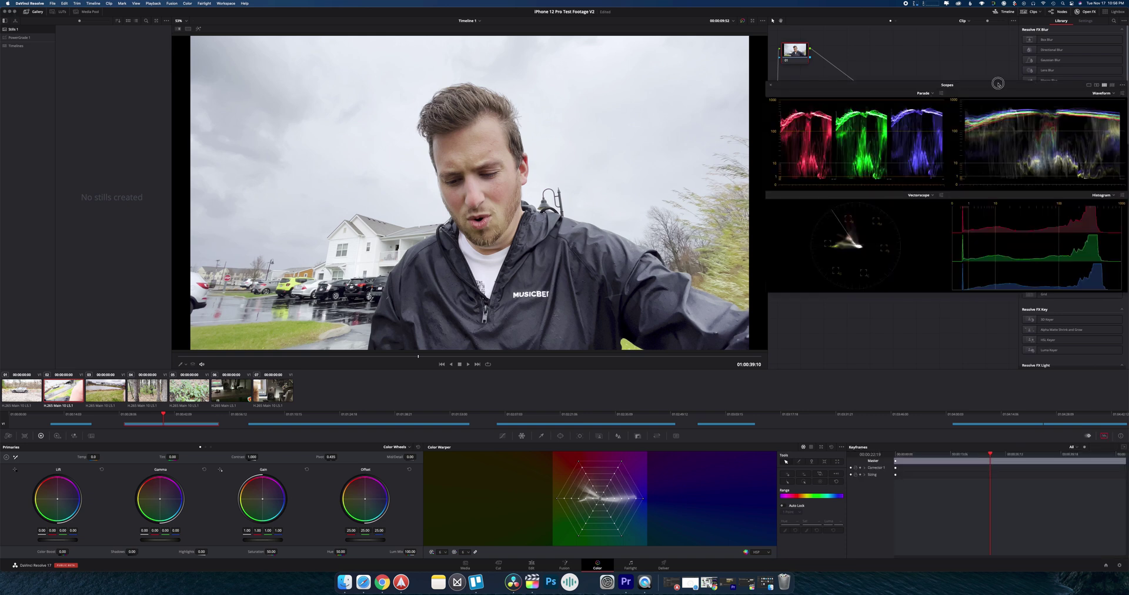
pyautogui.moveTo(1003, 83); pyautogui.dragTo(993, 156)
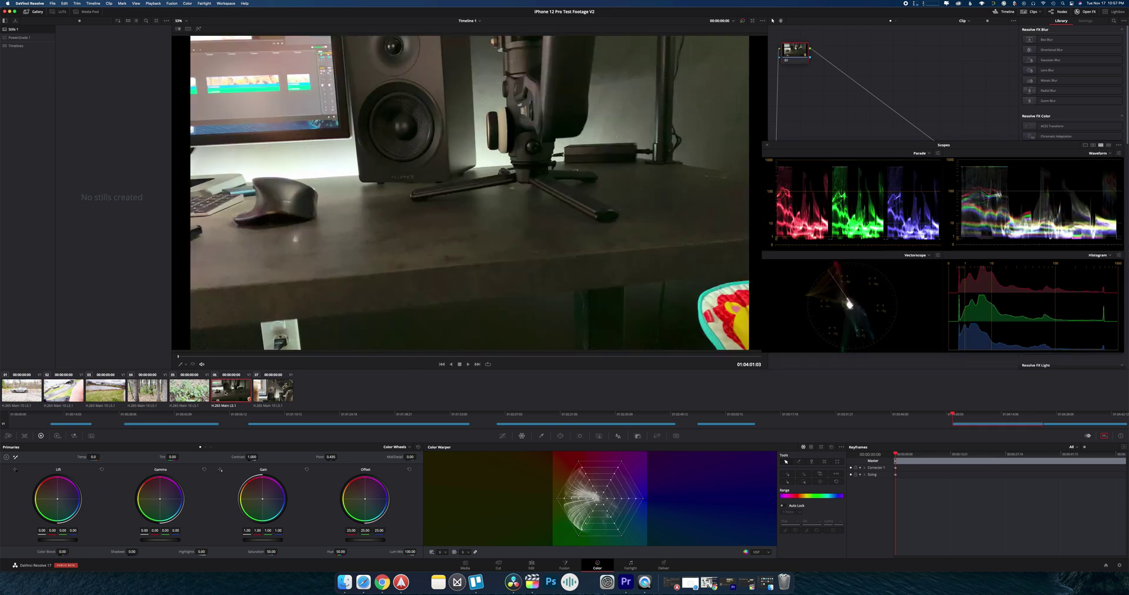
pyautogui.press('Down')
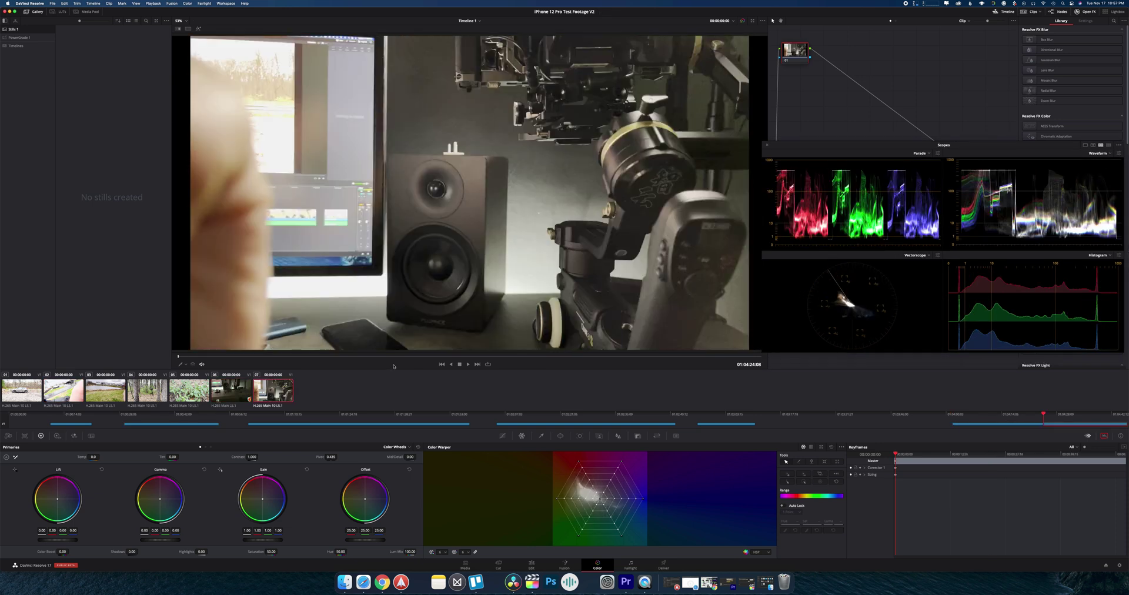
pyautogui.moveTo(407, 356); pyautogui.dragTo(424, 357)
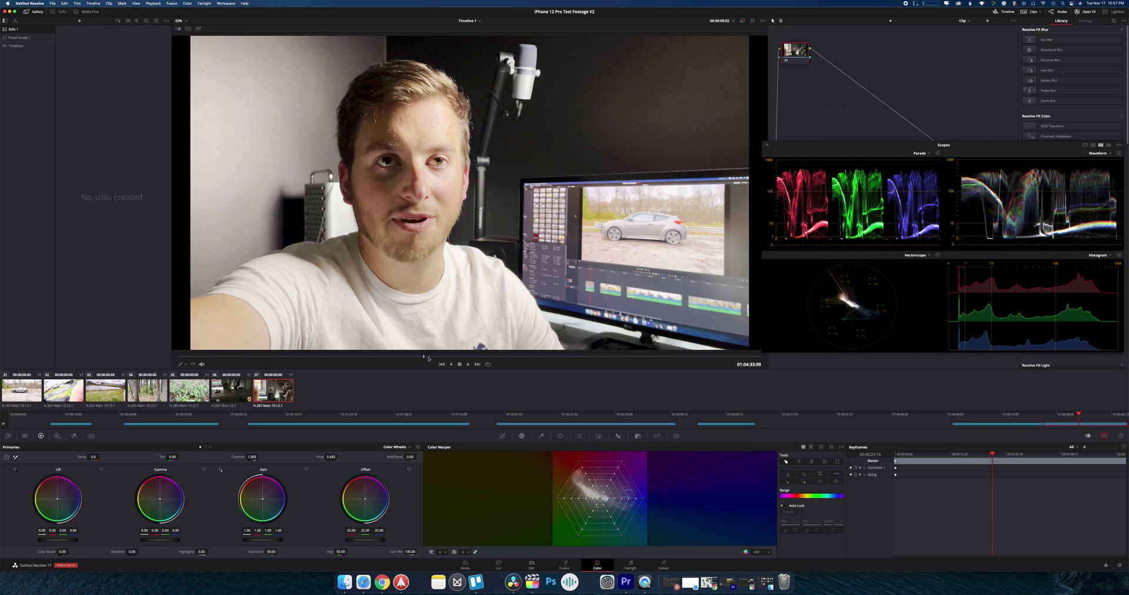
pyautogui.moveTo(425, 357); pyautogui.dragTo(419, 357)
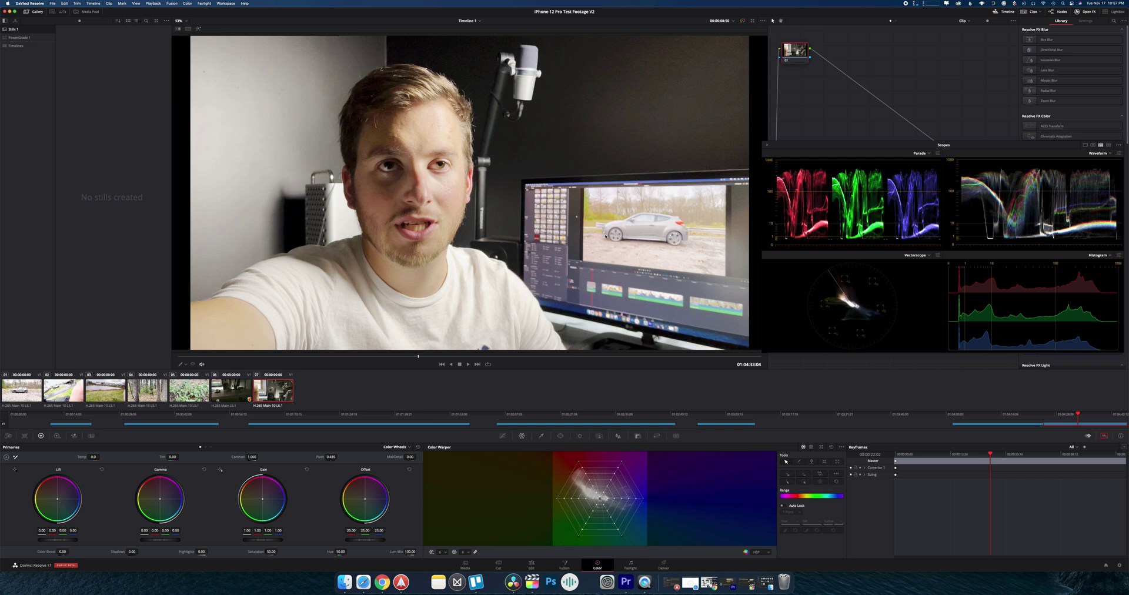
# - On clip 06's talking-head frame, lower Gain to about 0.87 and Highlights to -61.50
pyautogui.click(231, 390)
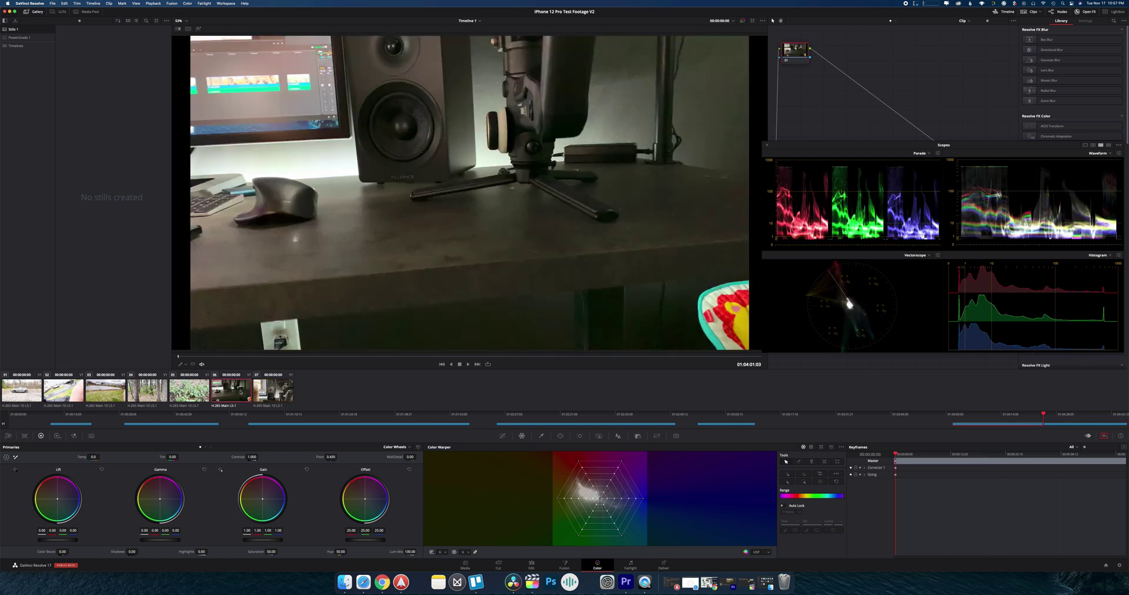
pyautogui.moveTo(290, 354); pyautogui.dragTo(547, 354)
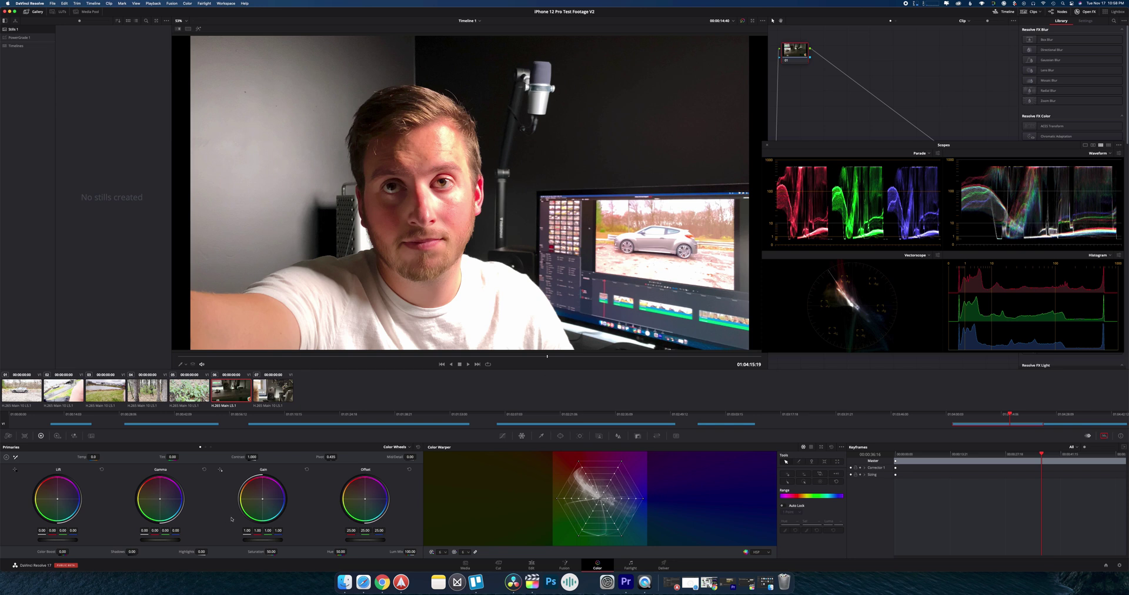
pyautogui.moveTo(260, 541); pyautogui.dragTo(233, 525)
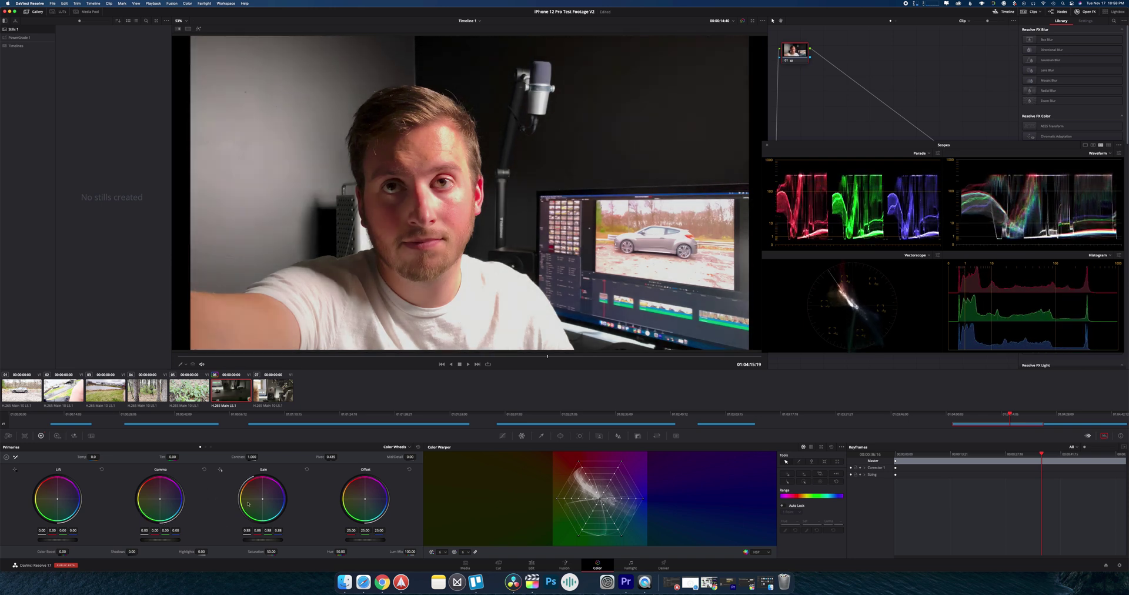
pyautogui.moveTo(201, 553); pyautogui.dragTo(106, 528)
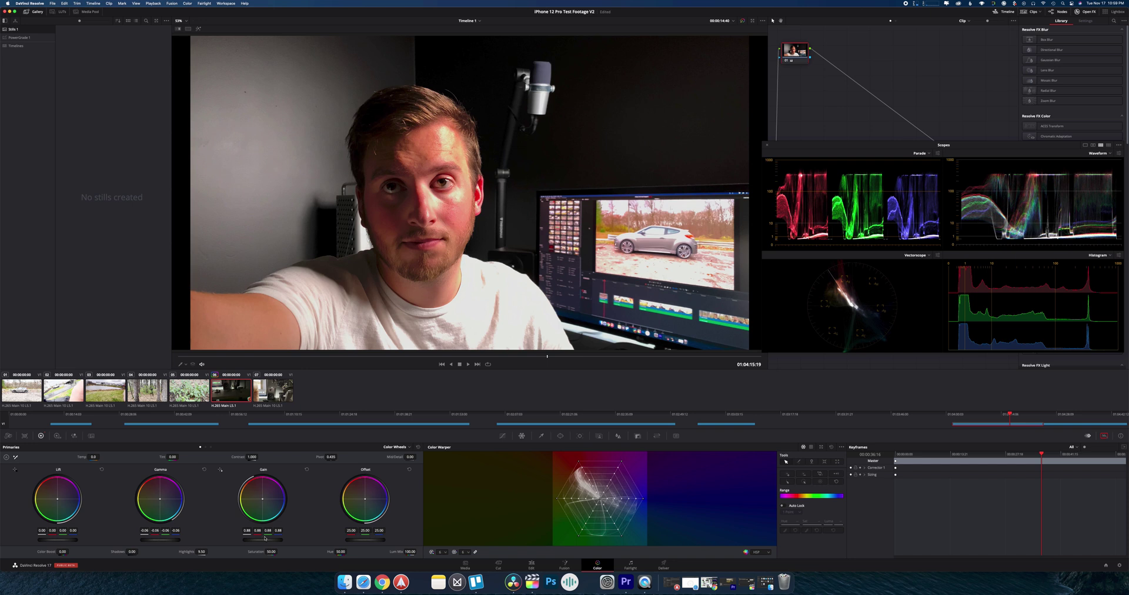
pyautogui.moveTo(262, 541)
pyautogui.mouseDown()
pyautogui.moveTo(239, 539)
pyautogui.moveTo(260, 536)
pyautogui.mouseUp()
# - Select clip 07 about ten seconds in and add two serial correction nodes
pyautogui.click(276, 392)
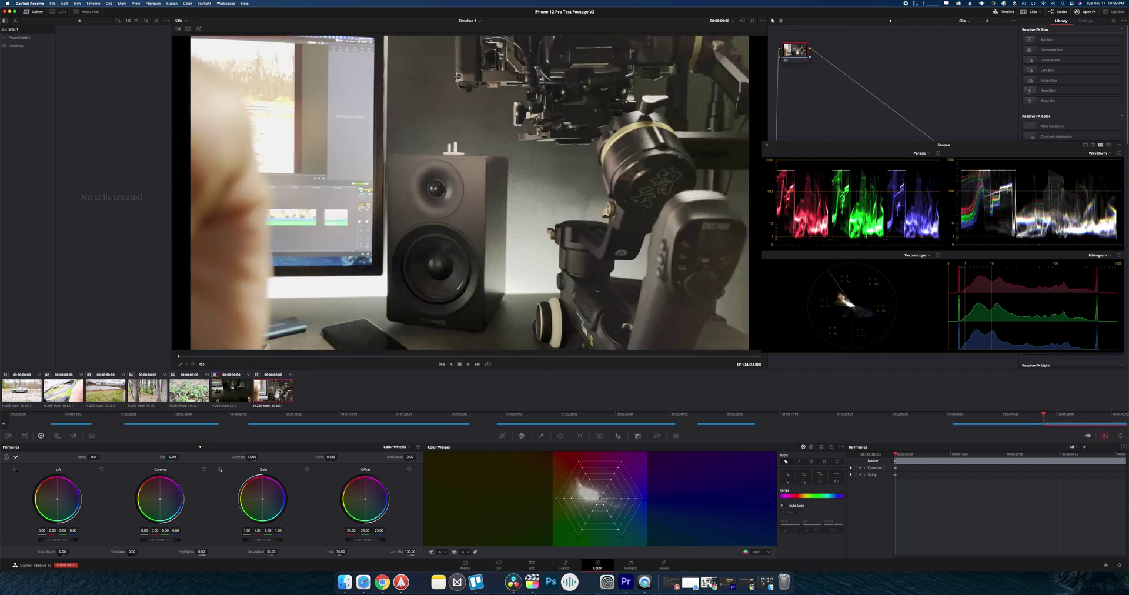
pyautogui.moveTo(408, 354); pyautogui.dragTo(464, 356)
pyautogui.scroll(-1, 398, 120)
pyautogui.scroll(-1, 411, 158)
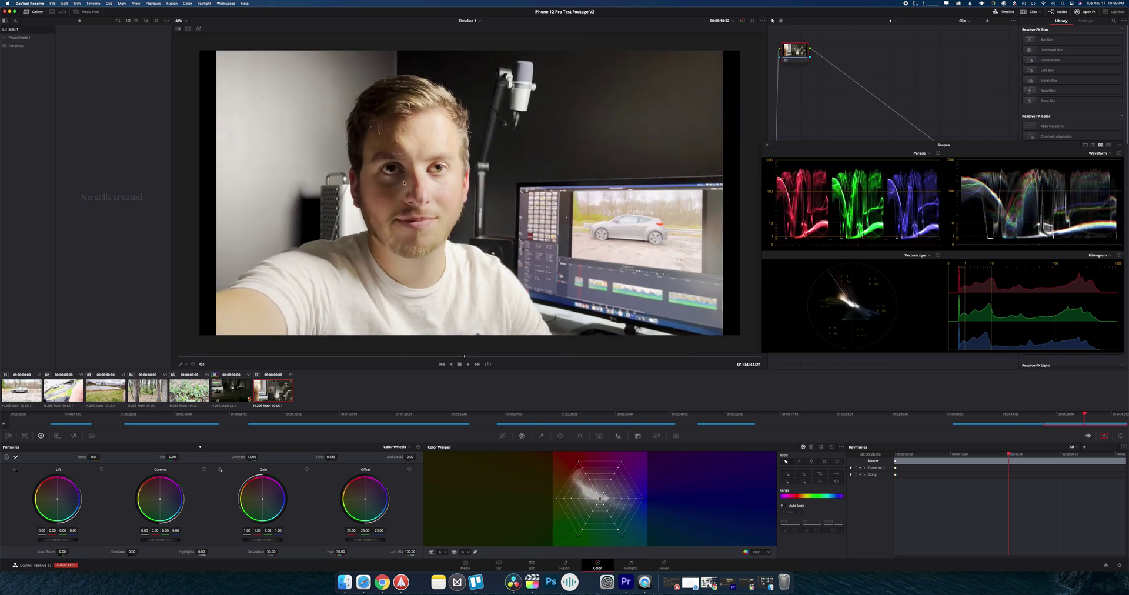
pyautogui.hotkey('alt', 's')
pyautogui.hotkey('alt', 's')
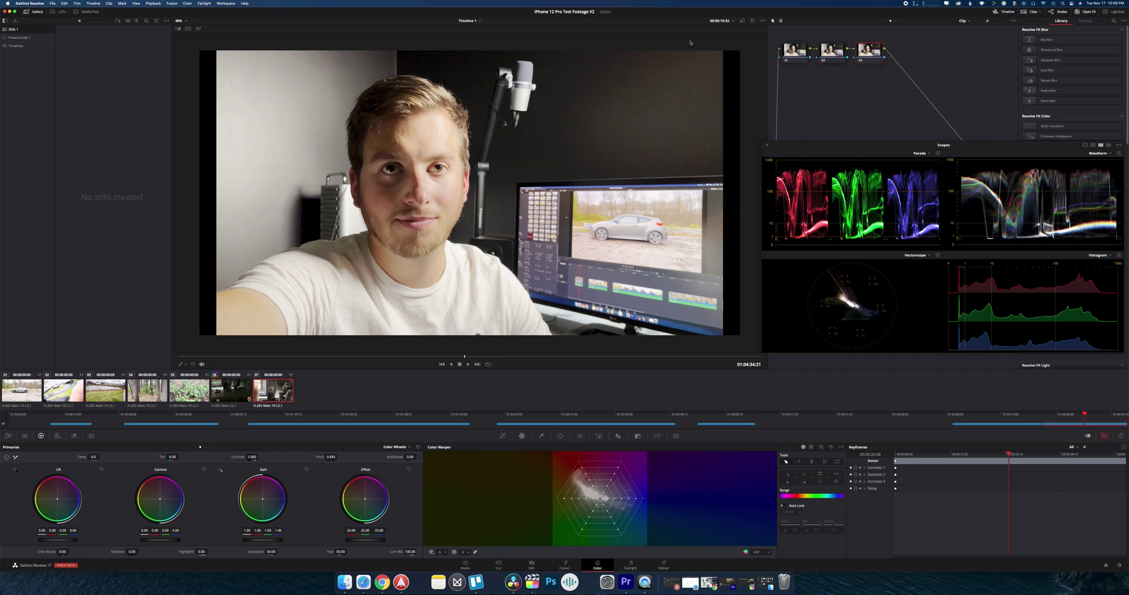
# - On node 02, warm the Offset and lower Color Boost to -4.00
pyautogui.click(831, 50)
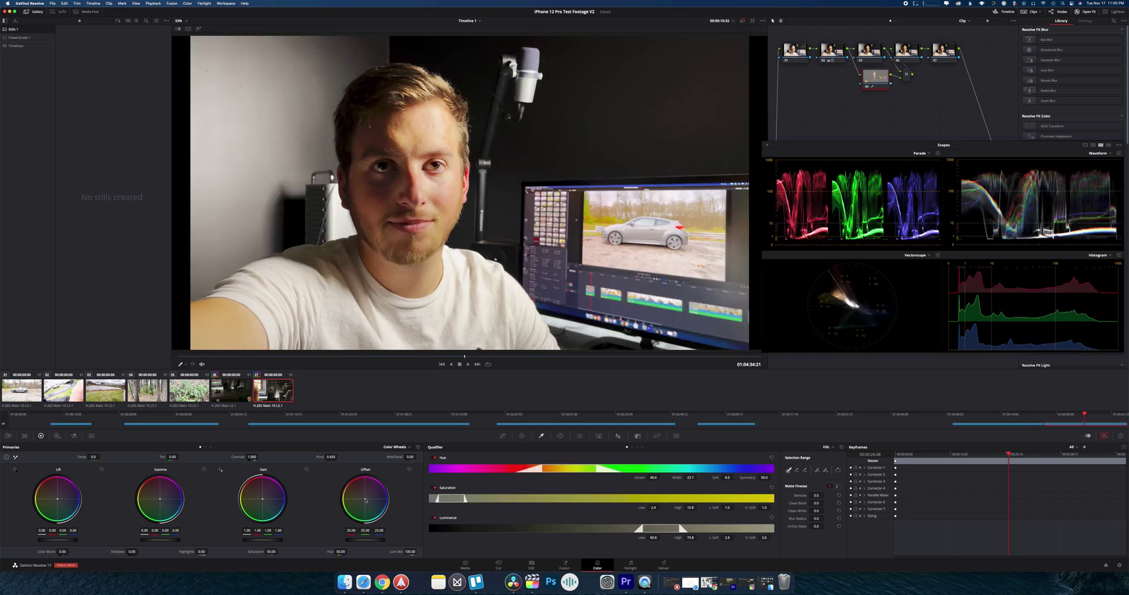
pyautogui.moveTo(365, 498); pyautogui.dragTo(361, 493)
pyautogui.moveTo(62, 552); pyautogui.dragTo(53, 552)
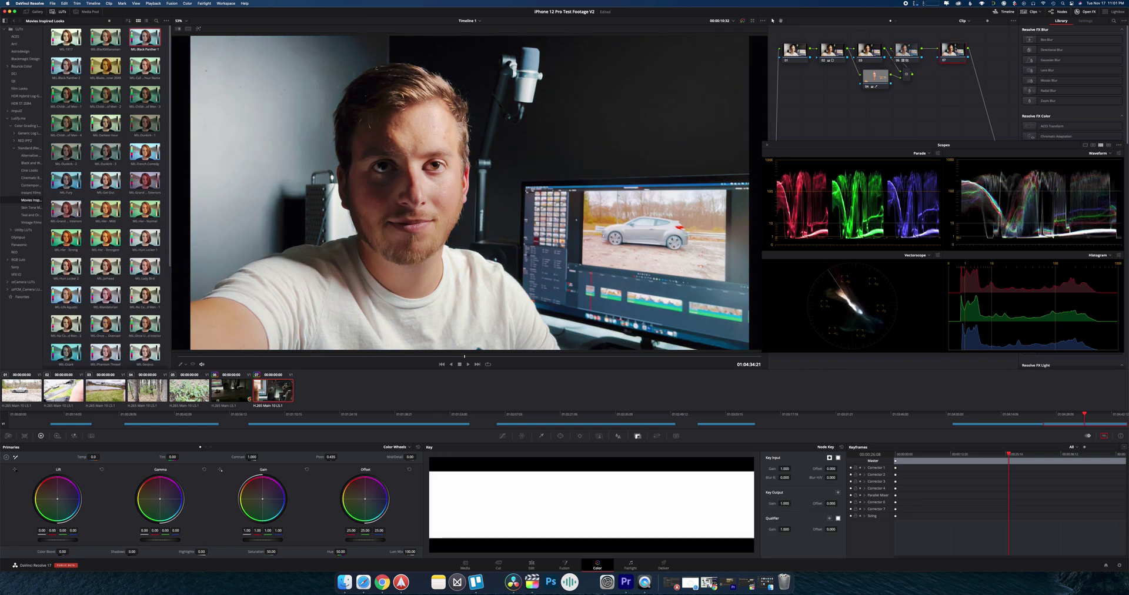
# - Enable a circular window around the face in clip 07's grade
pyautogui.click(560, 436)
pyautogui.click(739, 485)
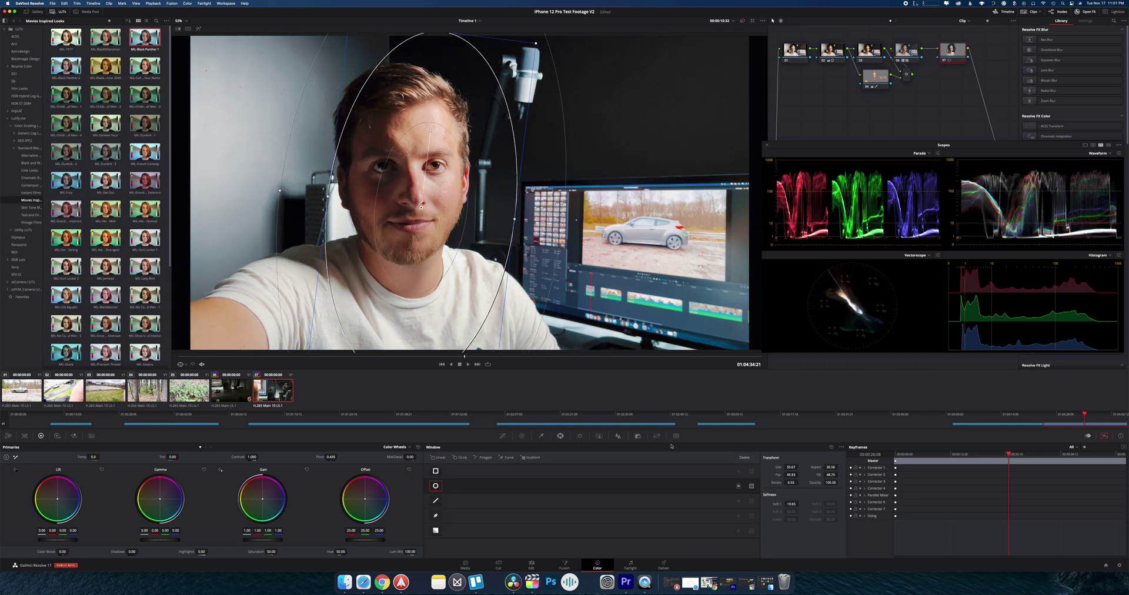
pyautogui.click(502, 436)
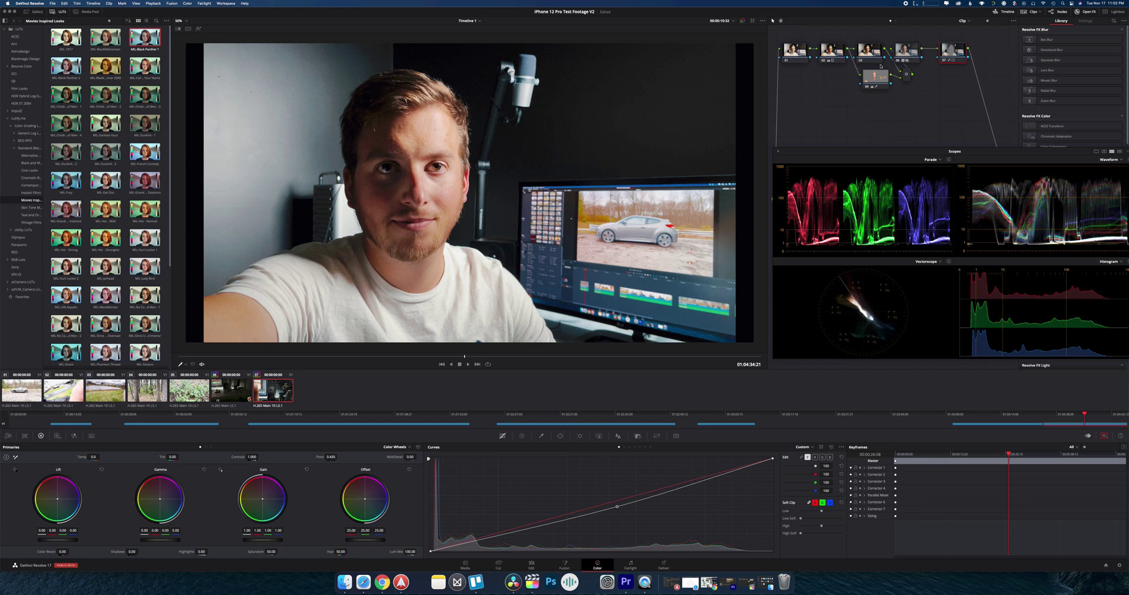
# - Inspect nodes 04 and 06 with highlight mode showing only the qualified areas
pyautogui.click(871, 78)
pyautogui.click(199, 29)
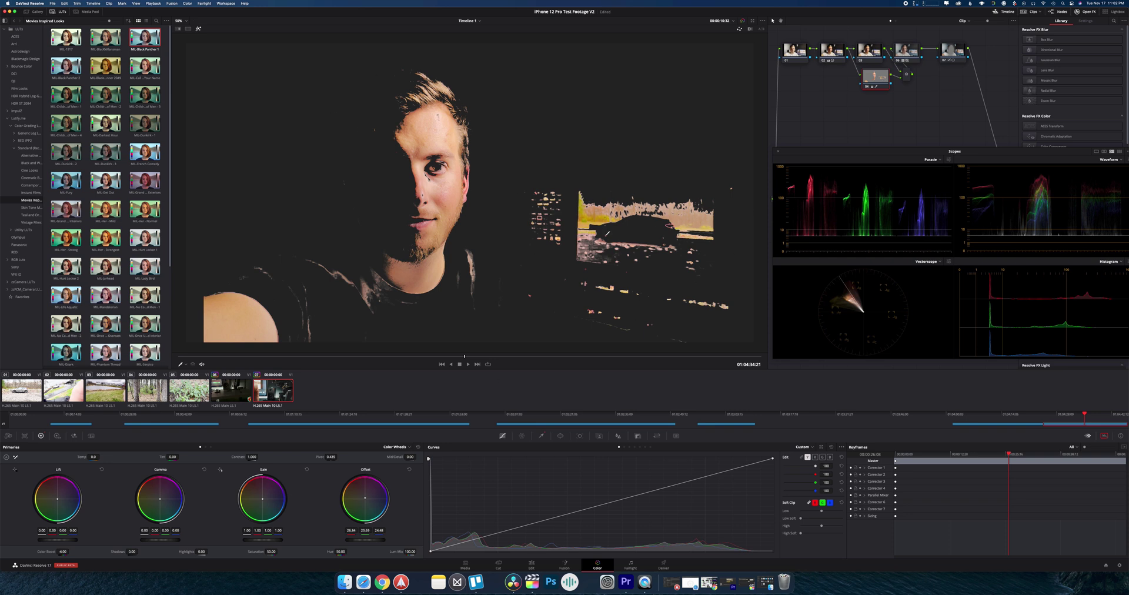
pyautogui.scroll(-1, 535, 236)
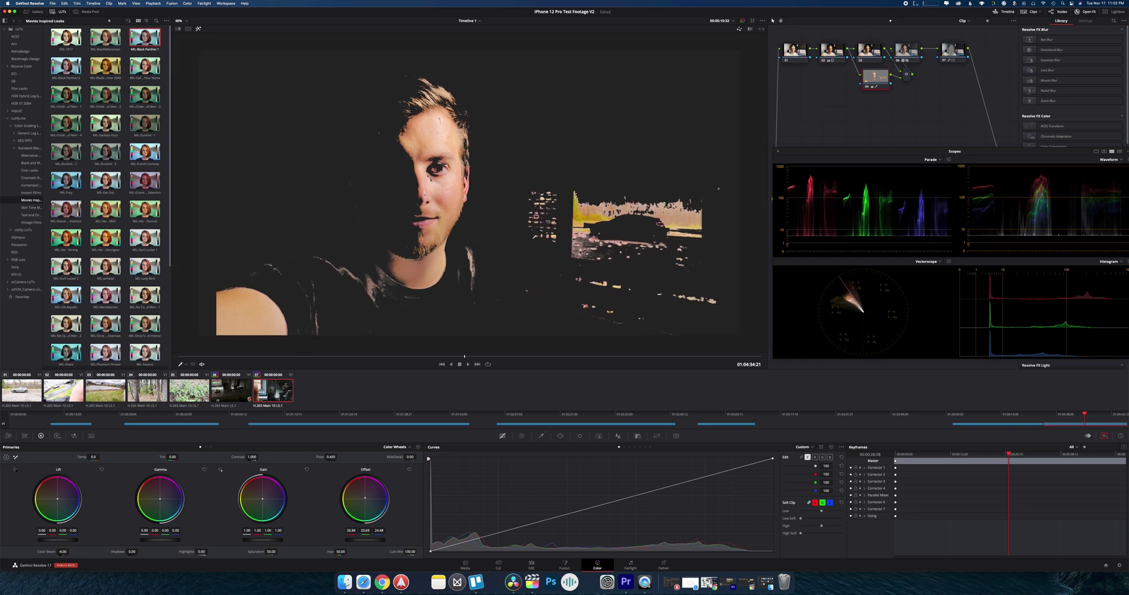
pyautogui.click(907, 49)
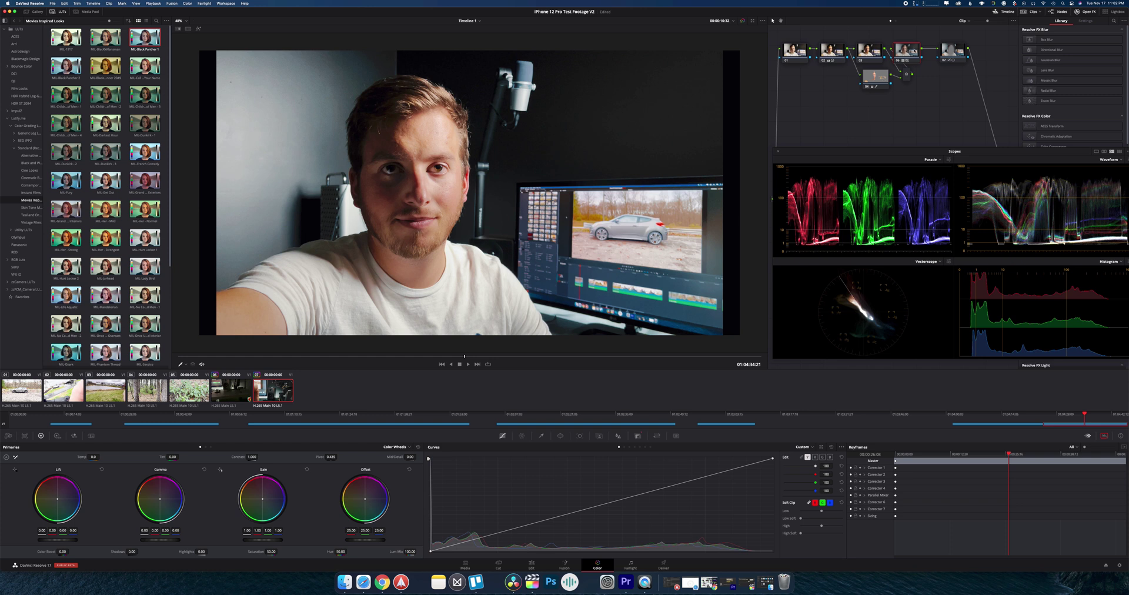
# - Toggle node 07's curve on and off to compare, leaving it enabled
pyautogui.click(952, 50)
pyautogui.click(945, 60)
pyautogui.click(945, 61)
pyautogui.click(944, 60)
pyautogui.click(945, 61)
# - Grab a still of the current presenter frame into the Gallery
pyautogui.click(37, 11)
pyautogui.rightClick(511, 187)
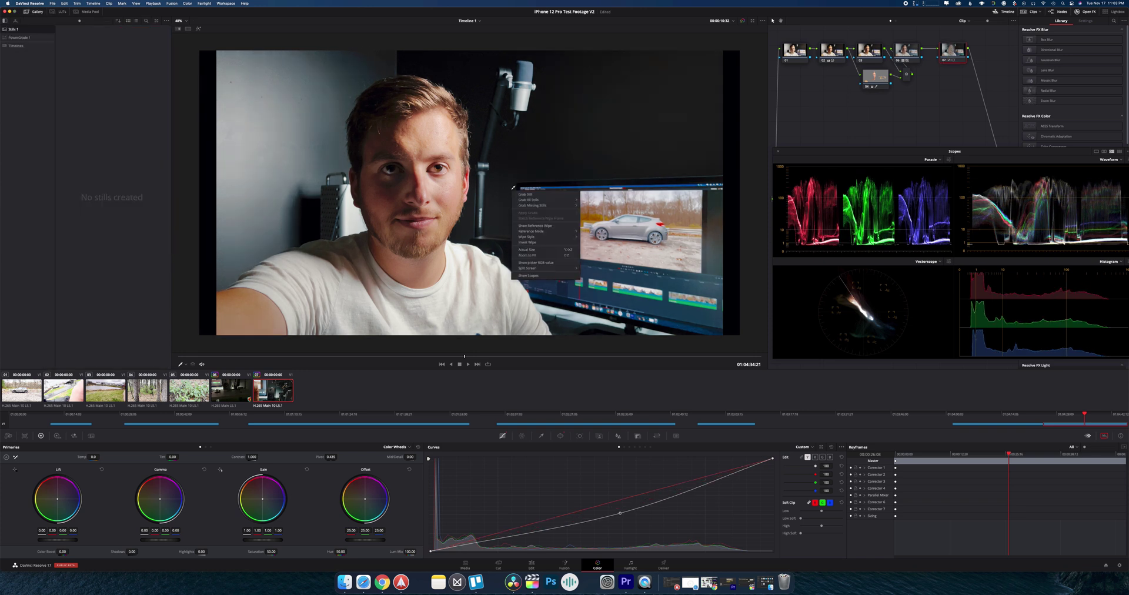
pyautogui.click(520, 191)
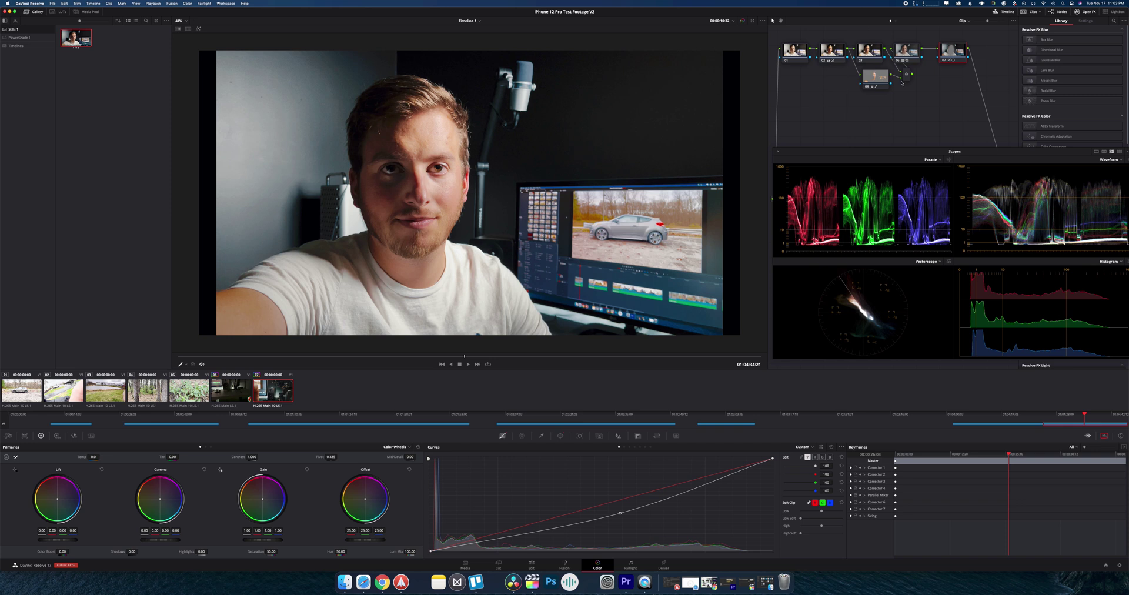
# - Select clip 06's presenter frame and turn on the highlight view
pyautogui.click(233, 392)
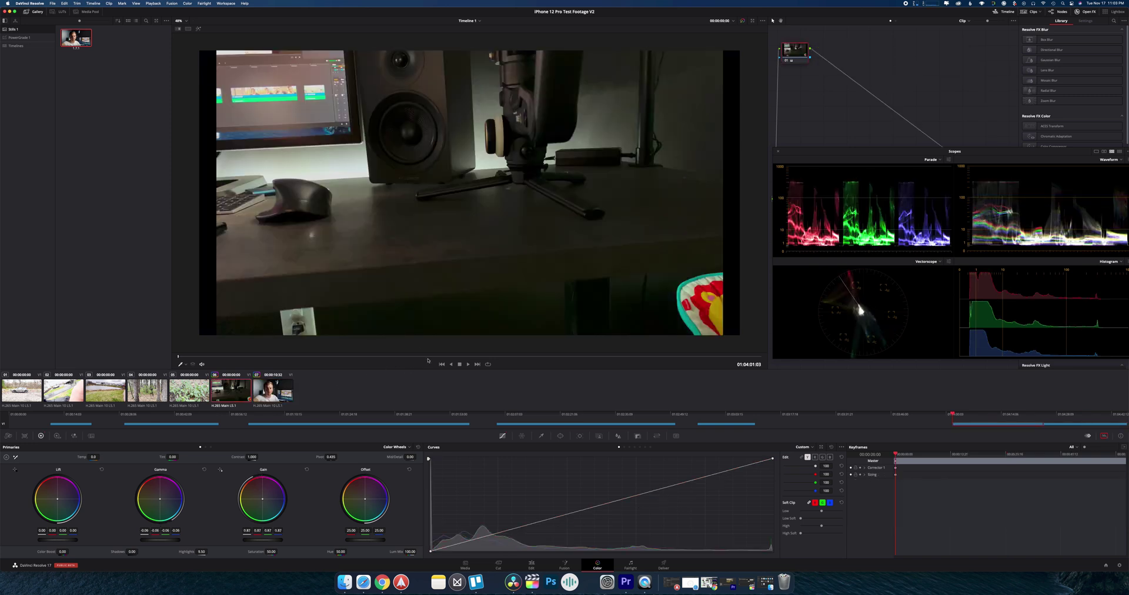
pyautogui.moveTo(428, 356)
pyautogui.mouseDown()
pyautogui.moveTo(408, 354)
pyautogui.moveTo(425, 354)
pyautogui.mouseUp()
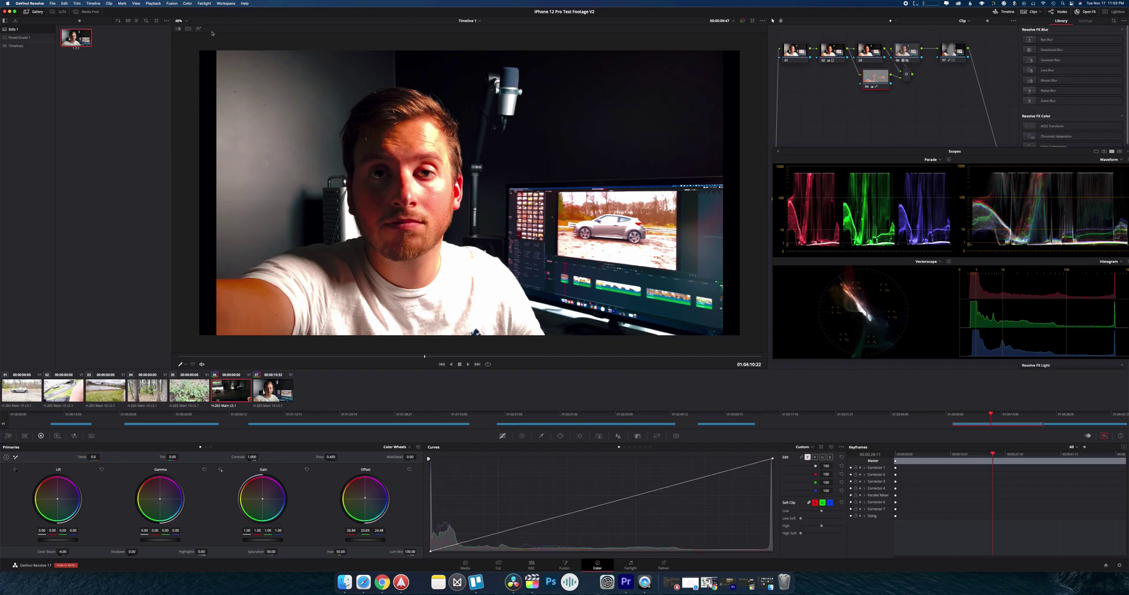
pyautogui.click(198, 28)
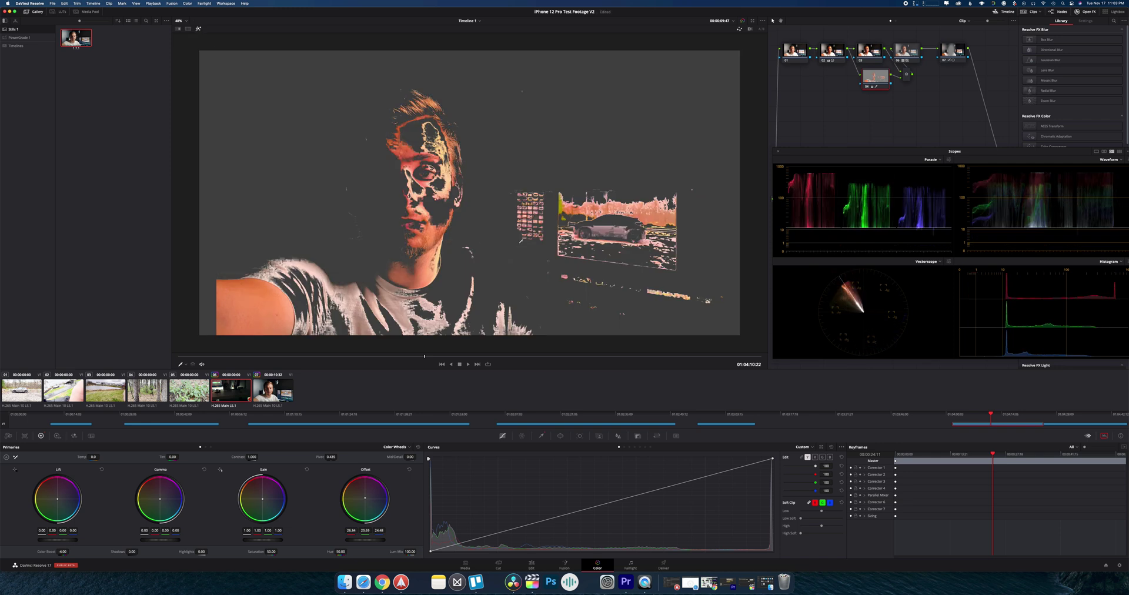
pyautogui.scroll(-1, 414, 229)
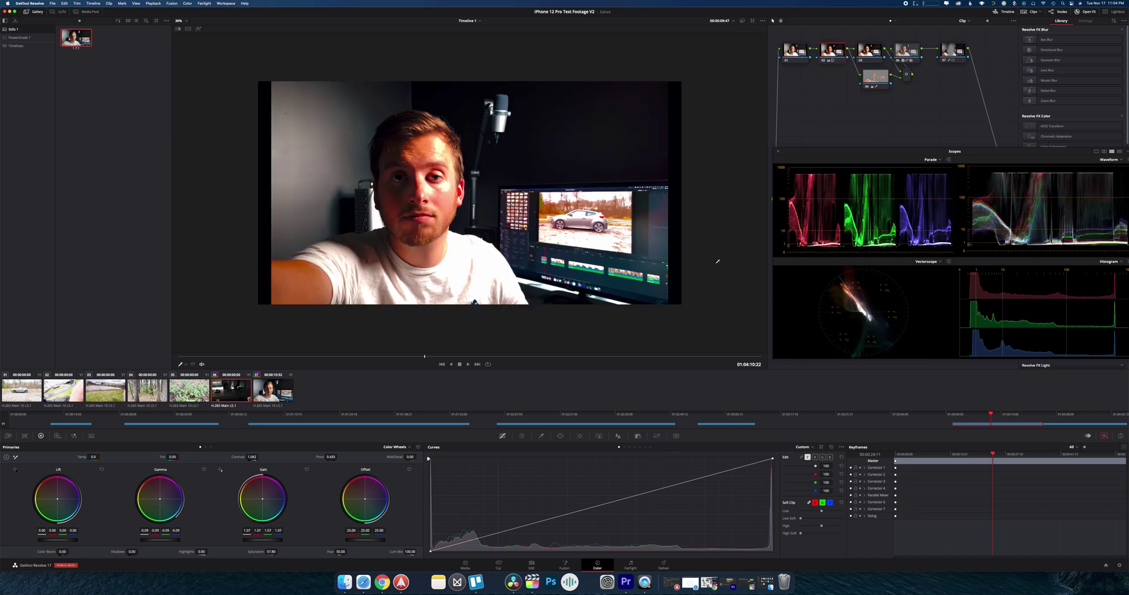
# - Raise the blacks with Lift, darken with Gain, and set Highlights to -17.50
pyautogui.moveTo(57, 539); pyautogui.dragTo(91, 534)
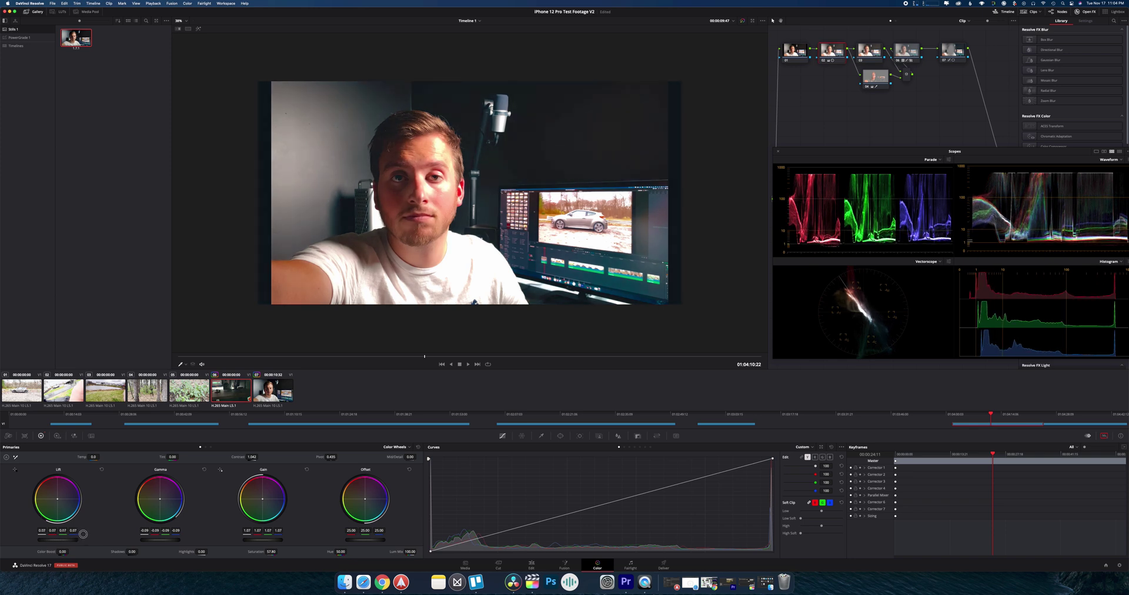
pyautogui.moveTo(255, 540)
pyautogui.mouseDown()
pyautogui.moveTo(233, 532)
pyautogui.moveTo(274, 541)
pyautogui.mouseUp()
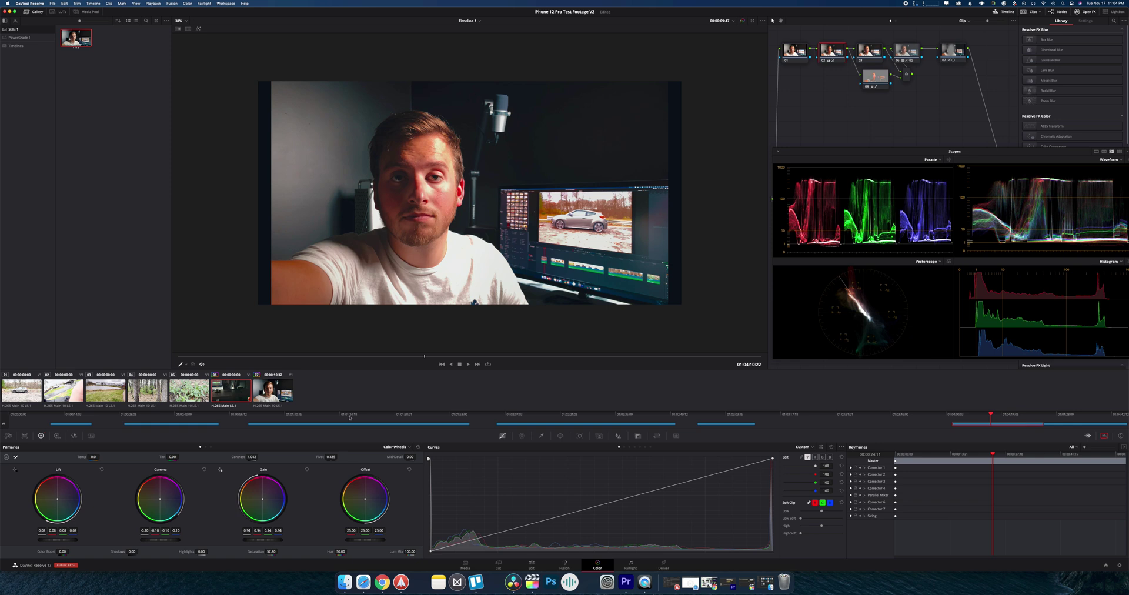
pyautogui.scroll(1, 441, 186)
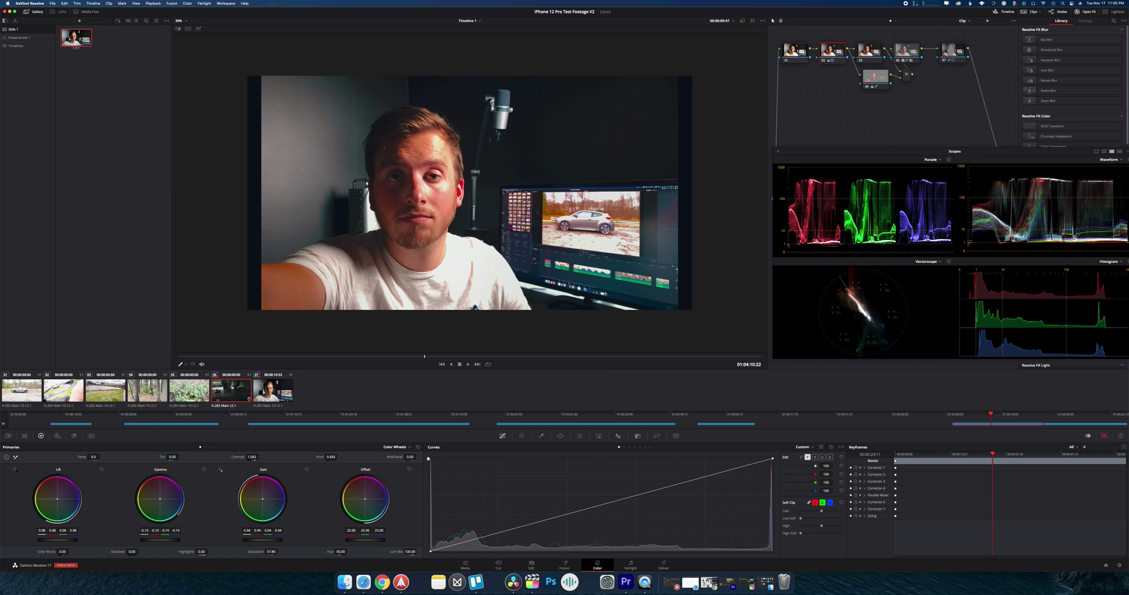
pyautogui.scroll(-1, 455, 253)
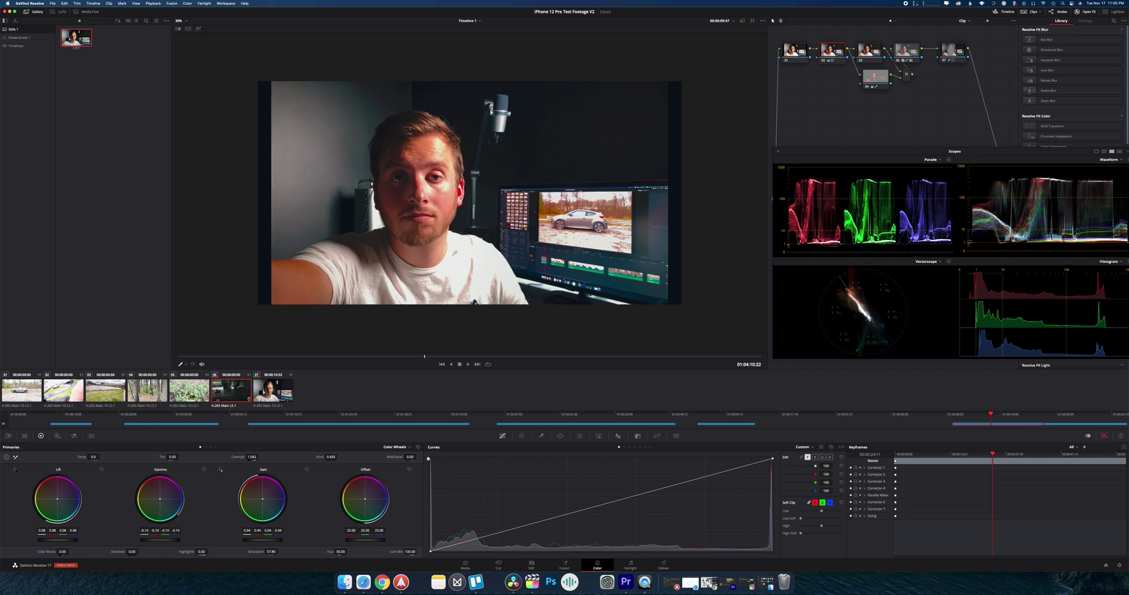
pyautogui.scroll(-3, 466, 259)
pyautogui.scroll(-1, 427, 254)
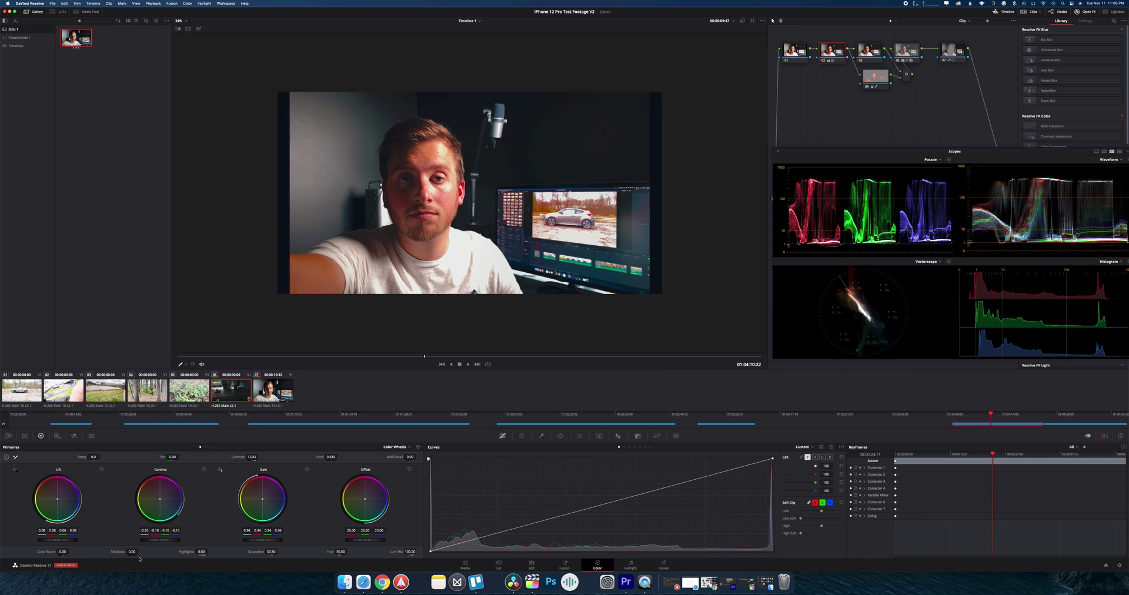
pyautogui.moveTo(201, 552)
pyautogui.mouseDown()
pyautogui.moveTo(167, 552)
pyautogui.moveTo(203, 553)
pyautogui.mouseUp()
# - Select clip 07, jump to its speaking shot and play it back
pyautogui.click(273, 390)
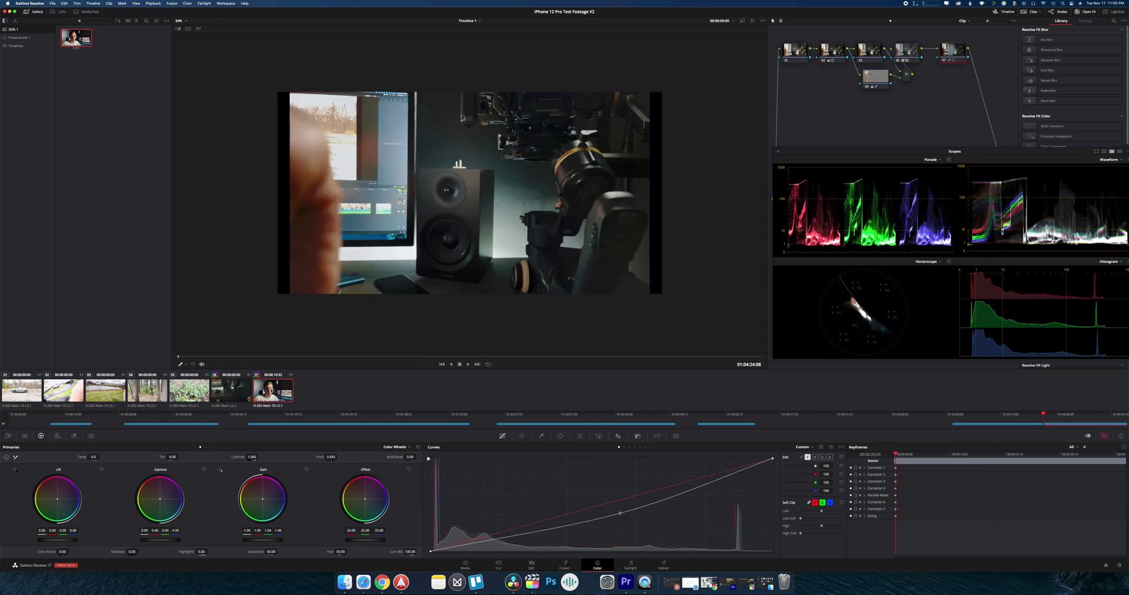
pyautogui.click(423, 356)
pyautogui.press('space')
pyautogui.scroll(3, 433, 243)
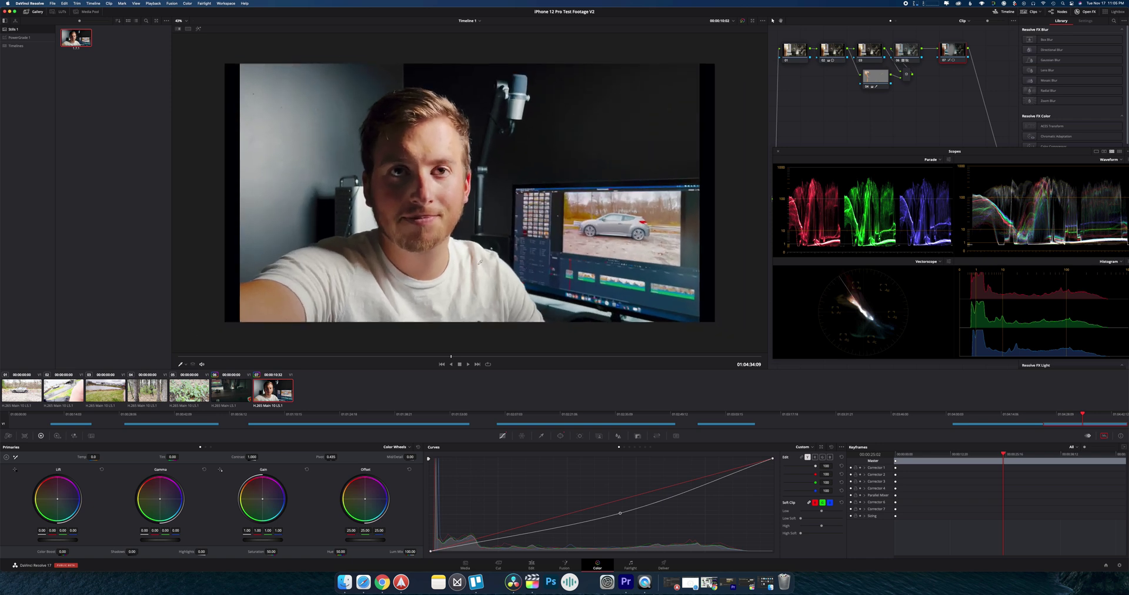
pyautogui.scroll(-1, 485, 128)
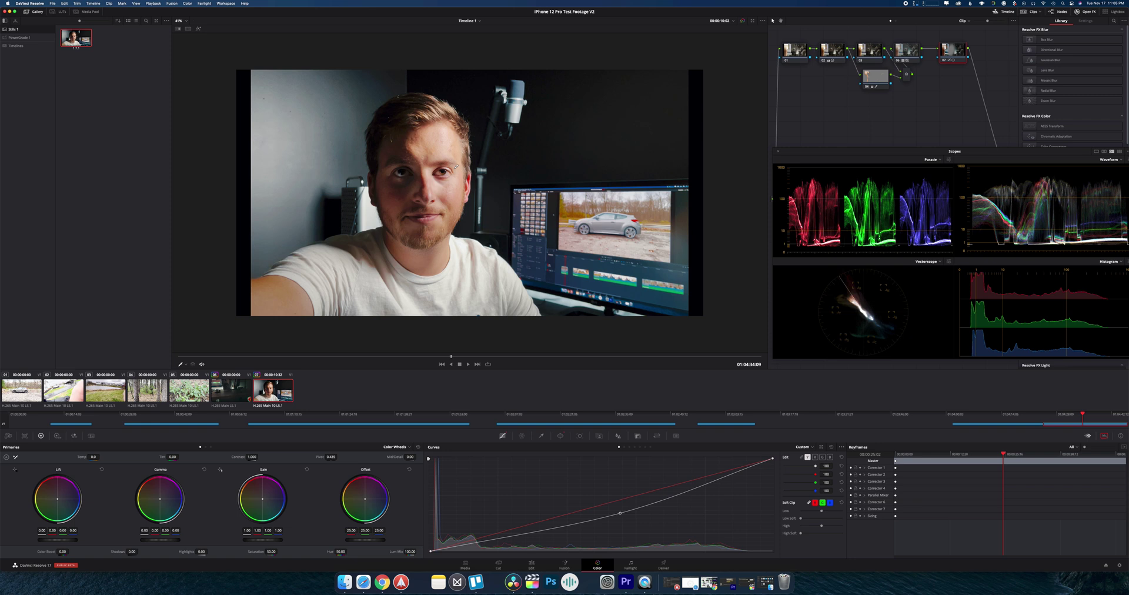
pyautogui.scroll(-1, 393, 255)
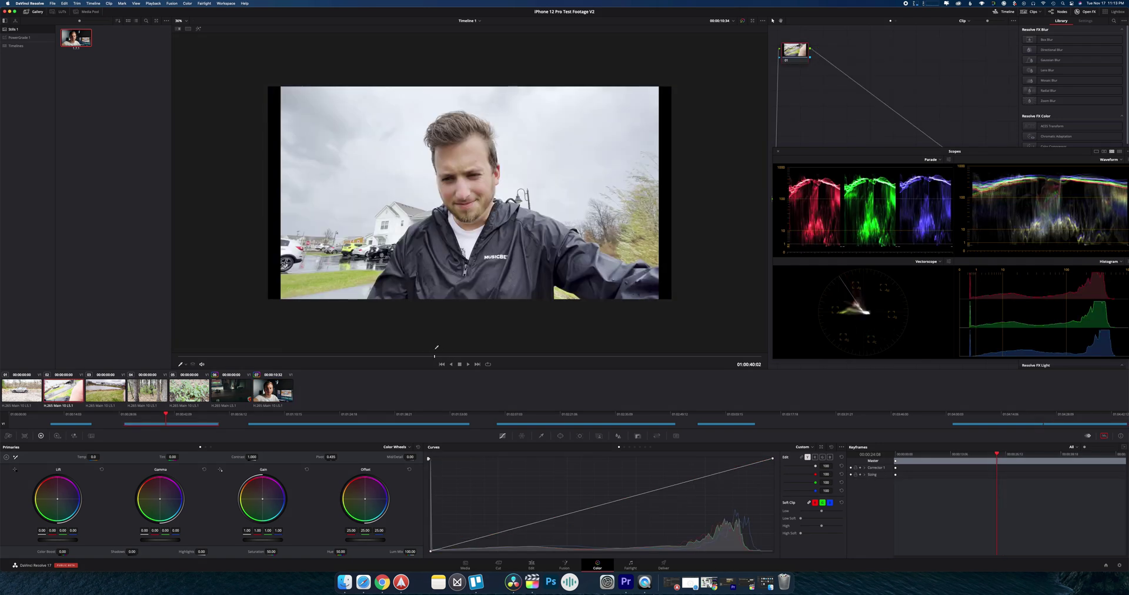
# - Add serial corrector nodes to the rainy clip with Alt+S
pyautogui.scroll(-1, 523, 260)
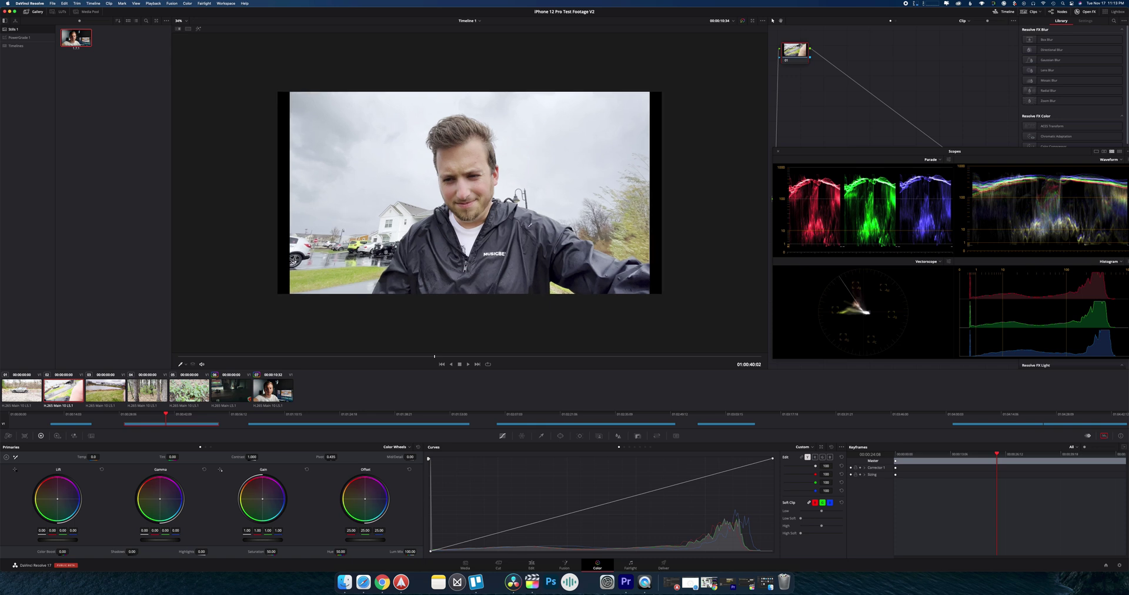
pyautogui.scroll(-1, 578, 108)
pyautogui.hotkey('alt', 's')
pyautogui.hotkey('alt', 's')
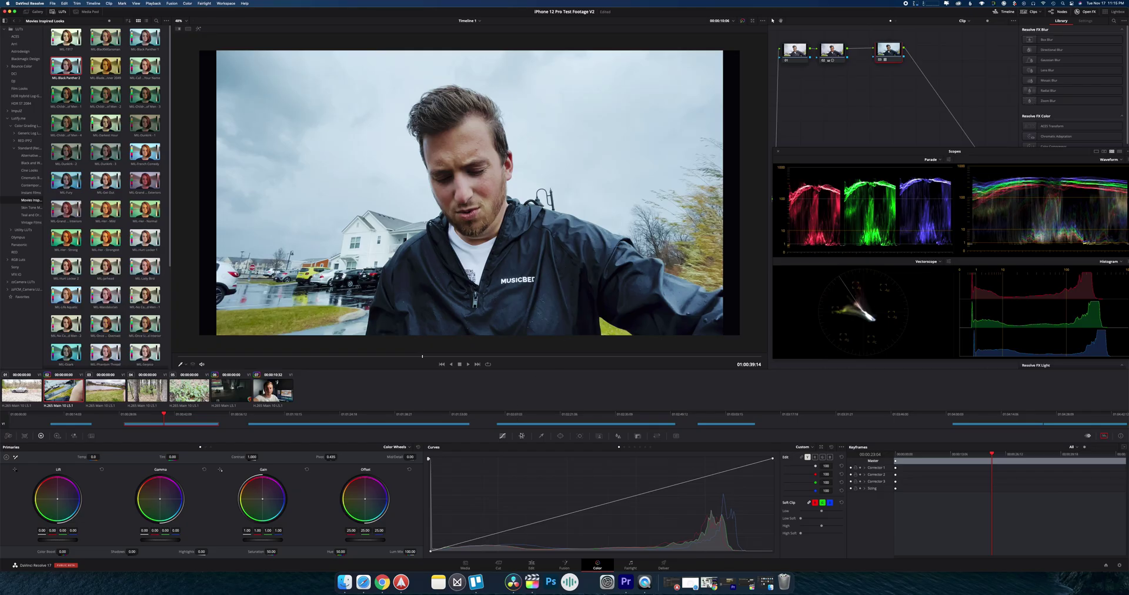
# - Show the Color Warper in its Chroma-Luma view
pyautogui.click(521, 436)
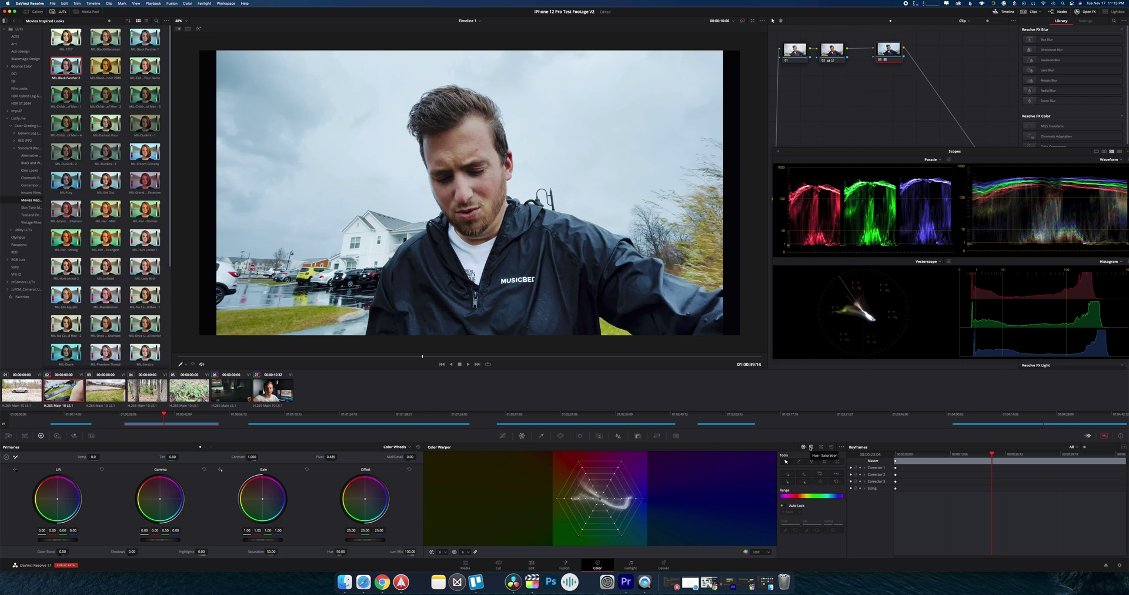
pyautogui.click(810, 448)
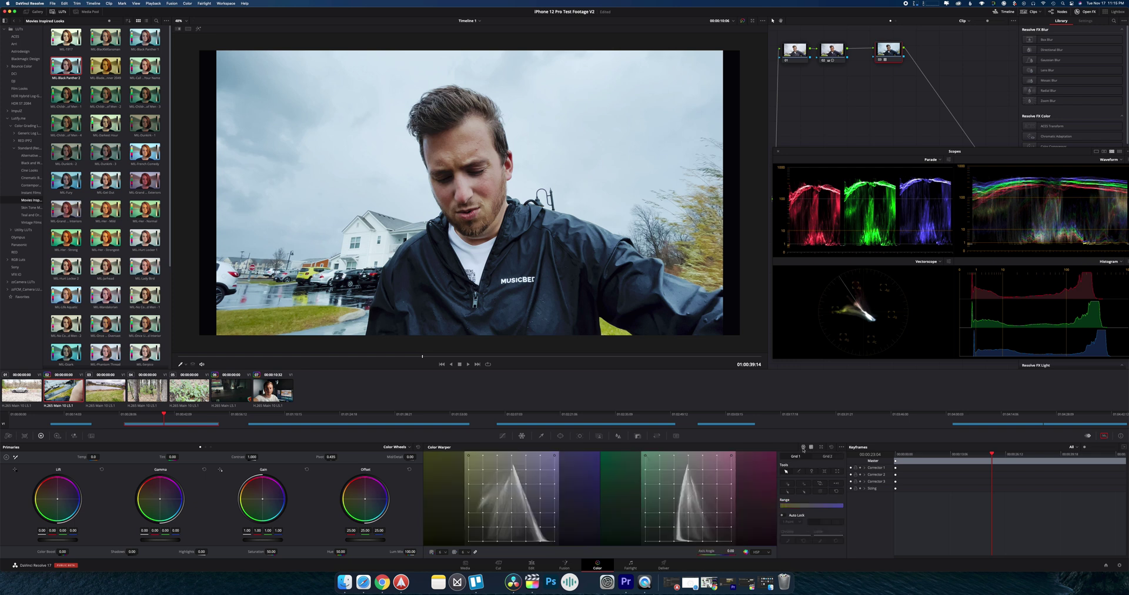
pyautogui.click(804, 448)
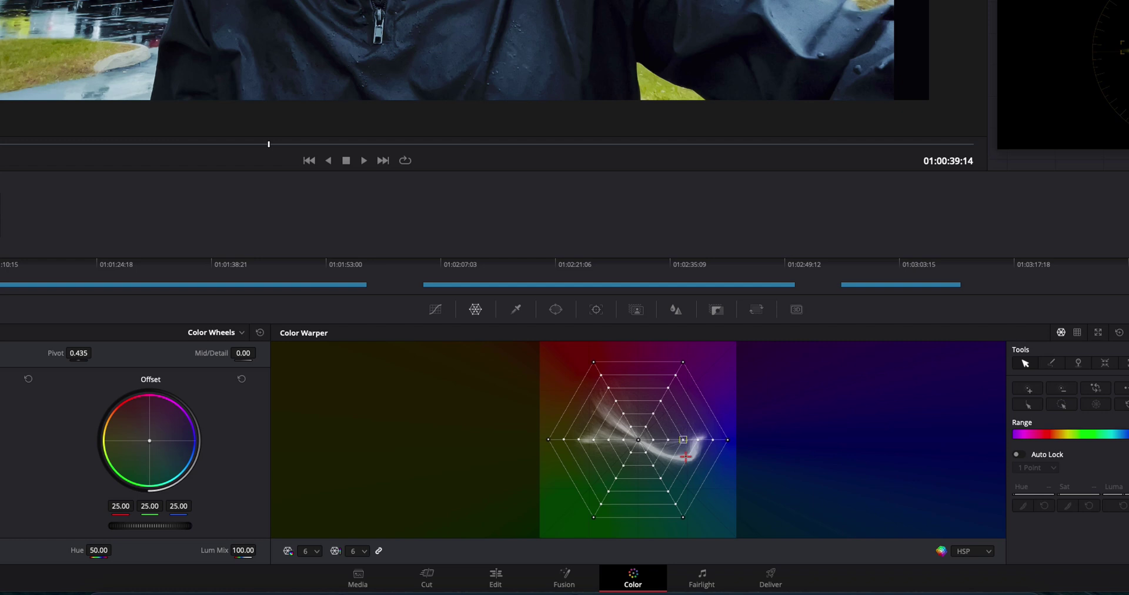
pyautogui.scroll(1, 471, 58)
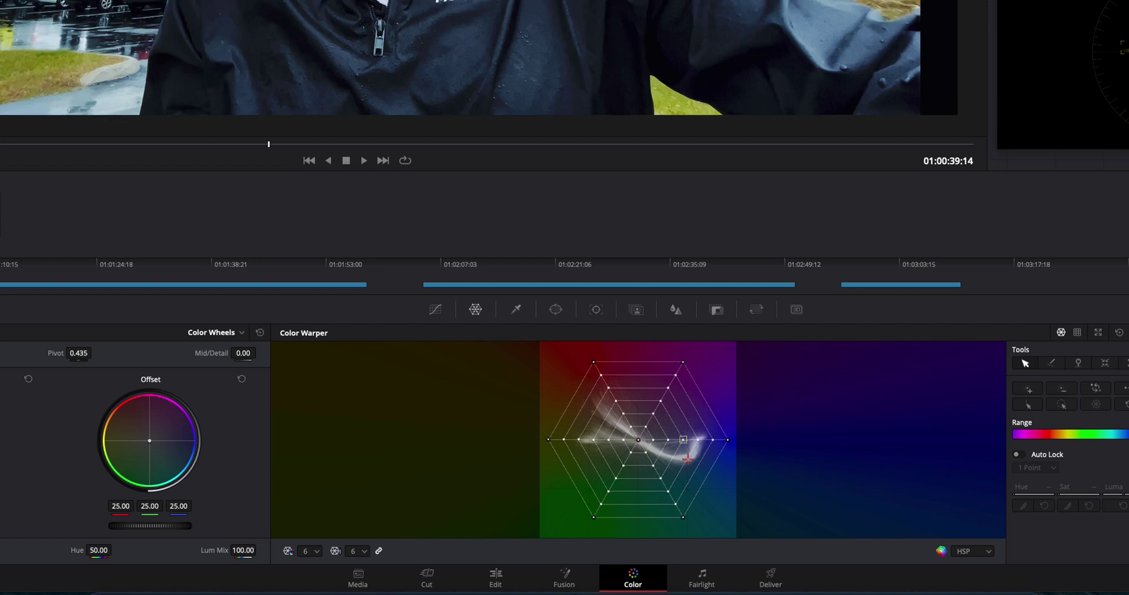
pyautogui.scroll(1, 471, 58)
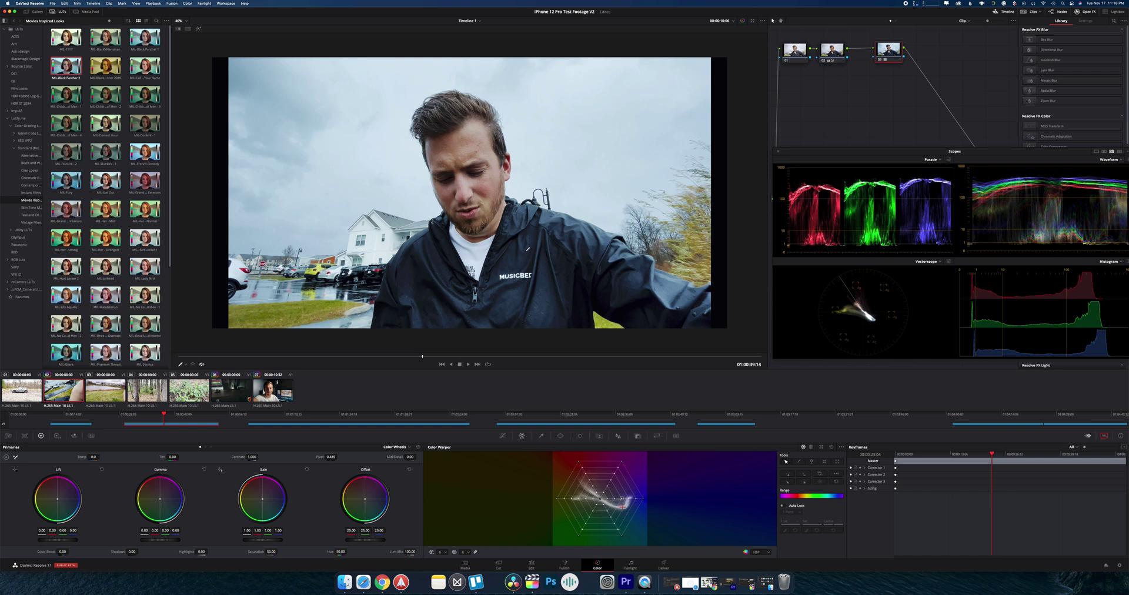
pyautogui.scroll(-2, 541, 271)
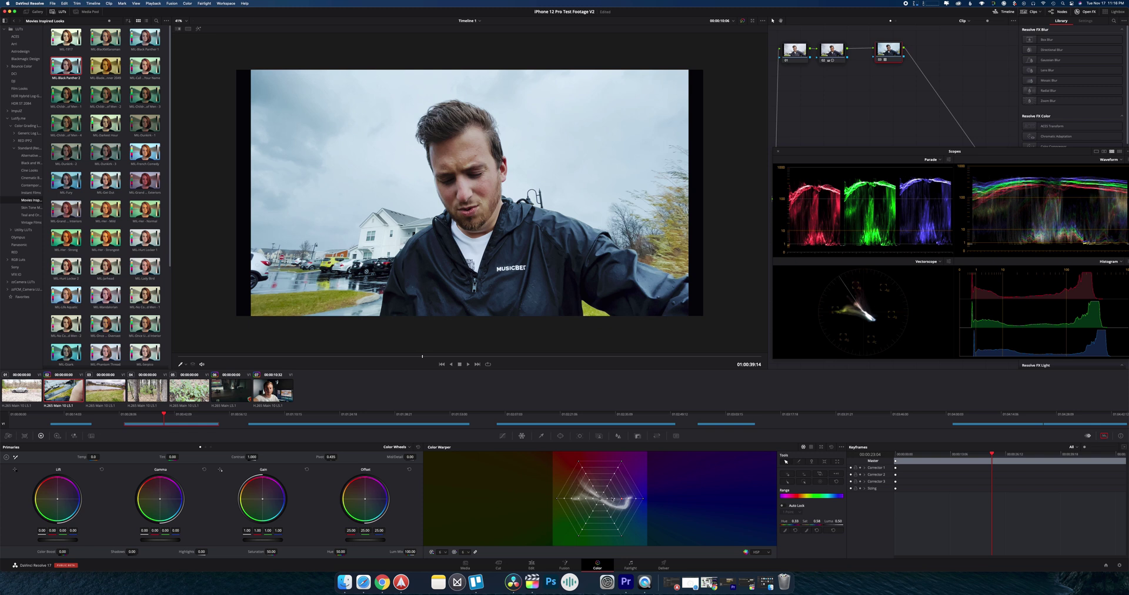
pyautogui.scroll(-1, 527, 310)
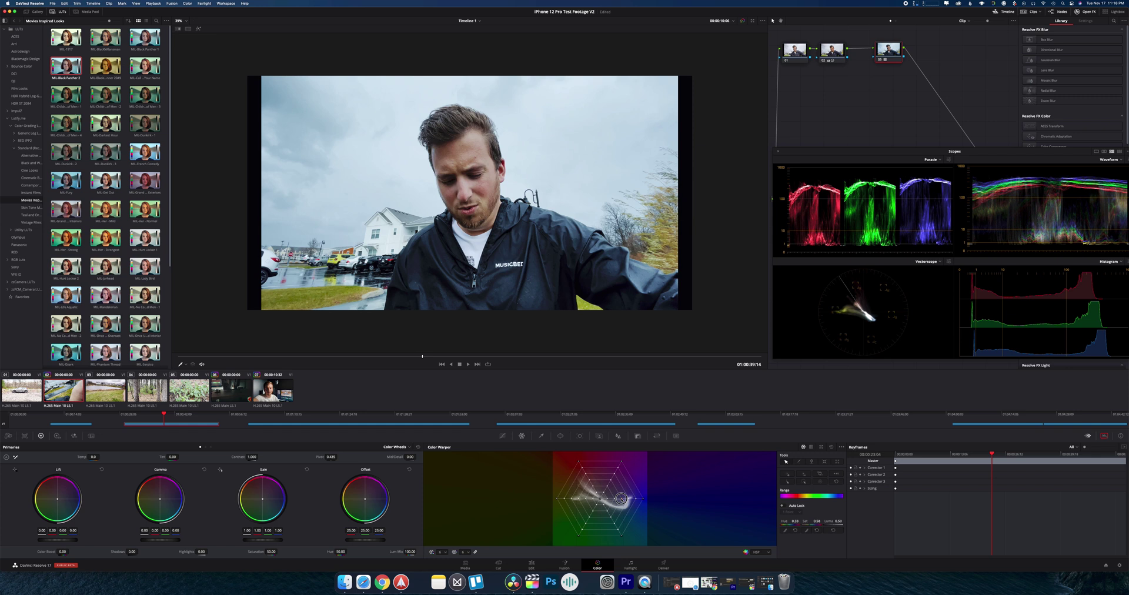
# - Pull the jacket's blue control point toward neutral, then fine-tune its hue
pyautogui.moveTo(621, 499); pyautogui.dragTo(637, 498)
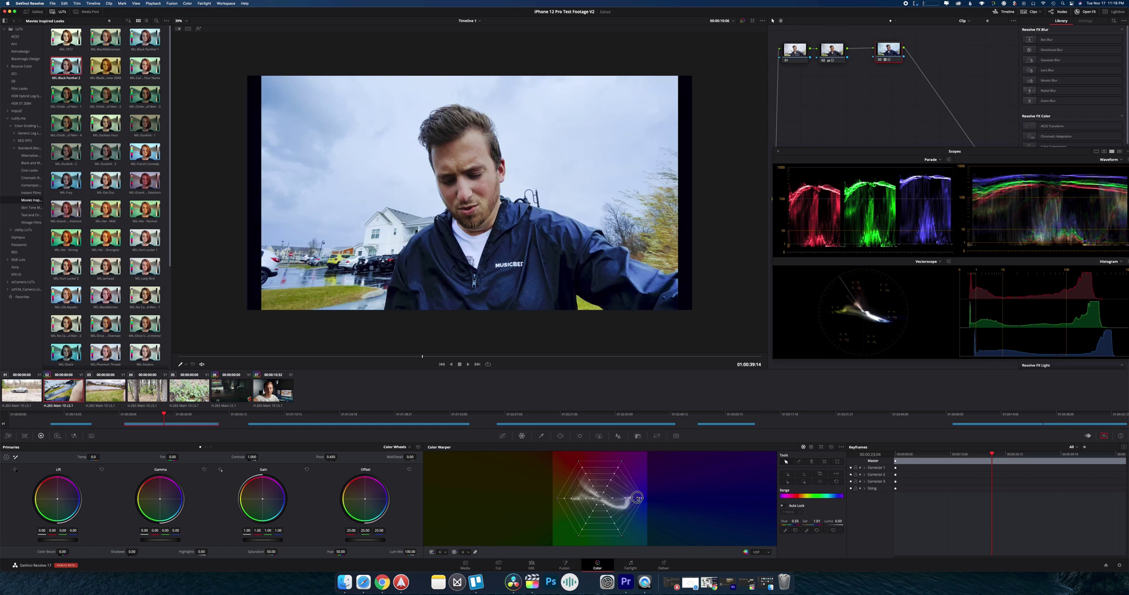
pyautogui.moveTo(638, 498); pyautogui.dragTo(597, 499)
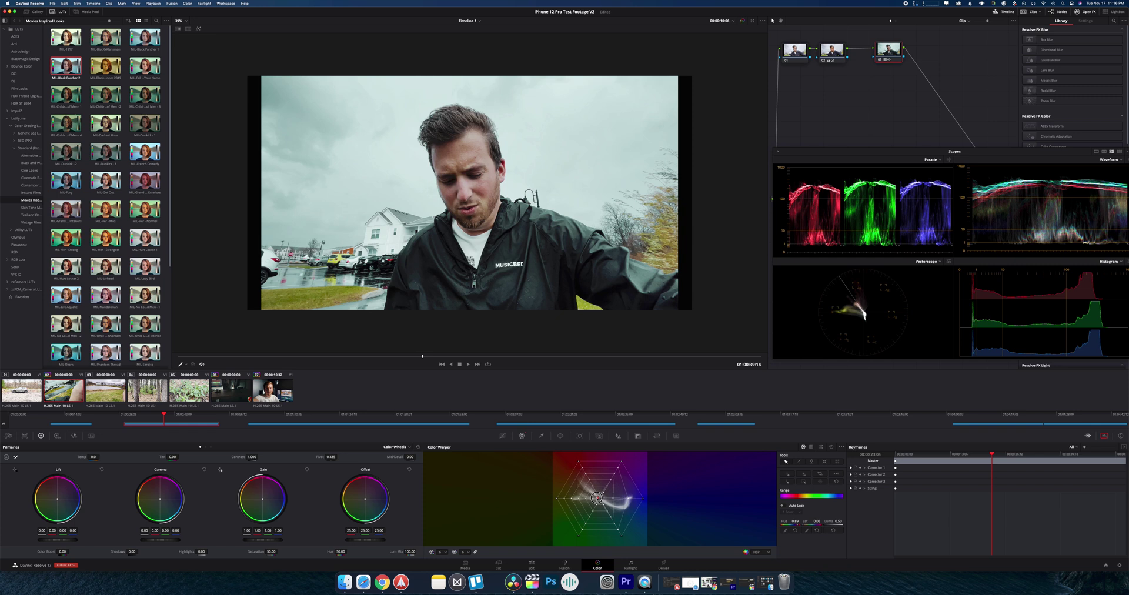
pyautogui.moveTo(597, 499); pyautogui.dragTo(660, 481)
# - Sample the face's skin tone and shift its hue, then undo the change
pyautogui.scroll(1, 527, 185)
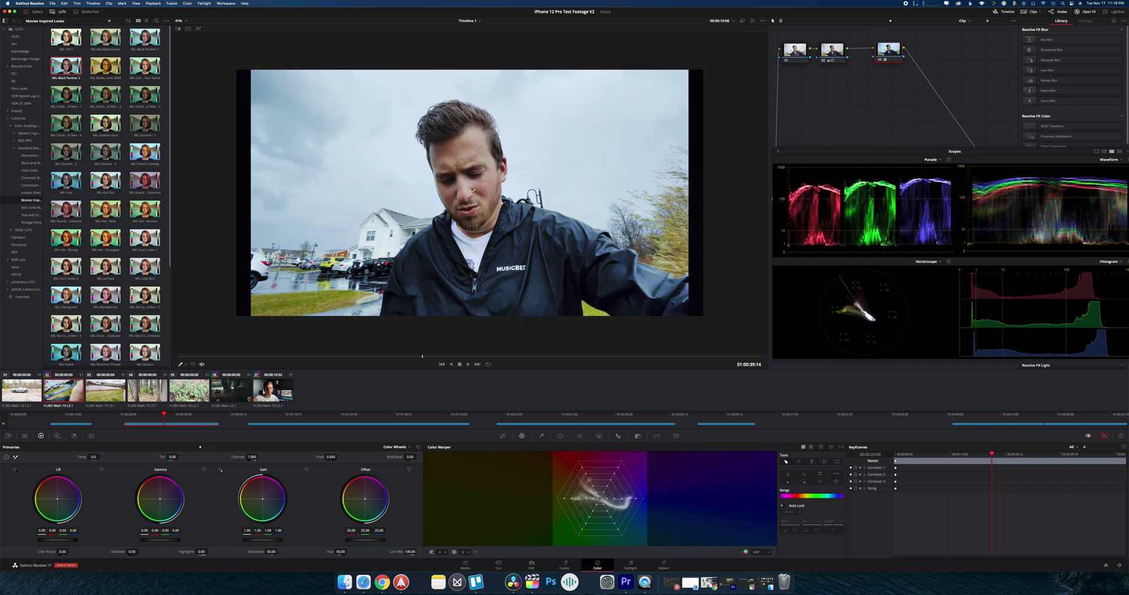
pyautogui.scroll(-1, 472, 188)
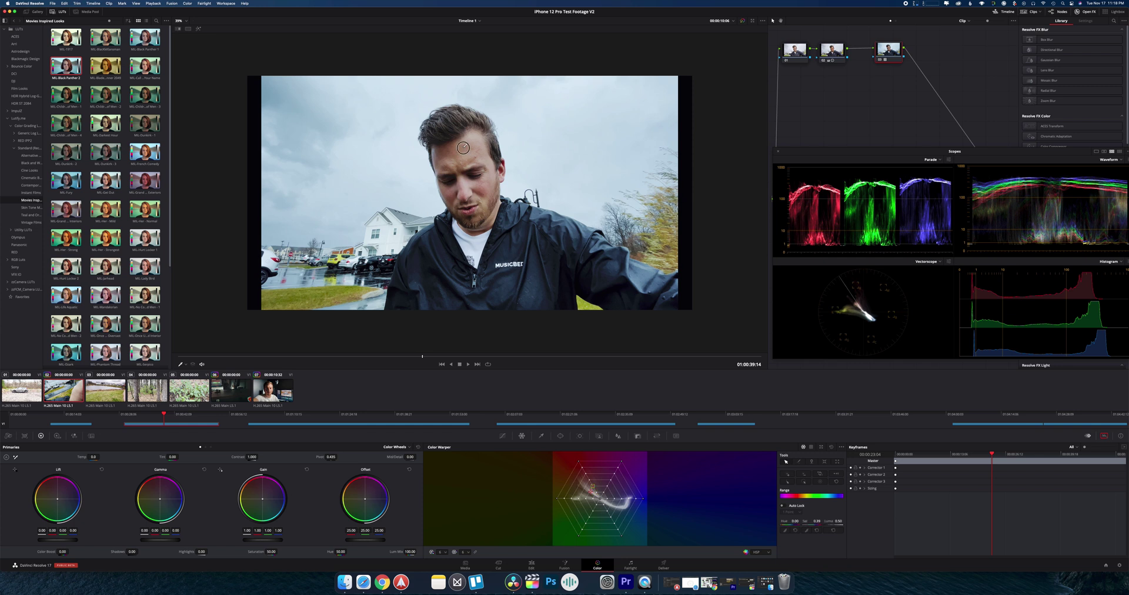
pyautogui.click(463, 147)
pyautogui.moveTo(458, 148)
pyautogui.mouseDown()
pyautogui.moveTo(470, 161)
pyautogui.moveTo(444, 109)
pyautogui.mouseUp()
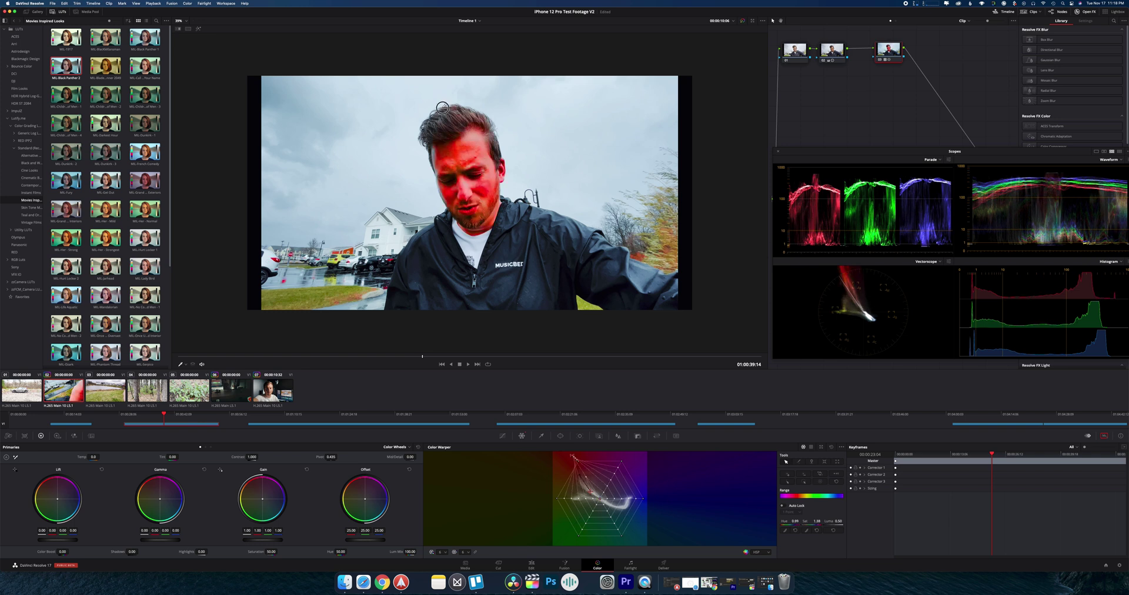
pyautogui.press('super+z')
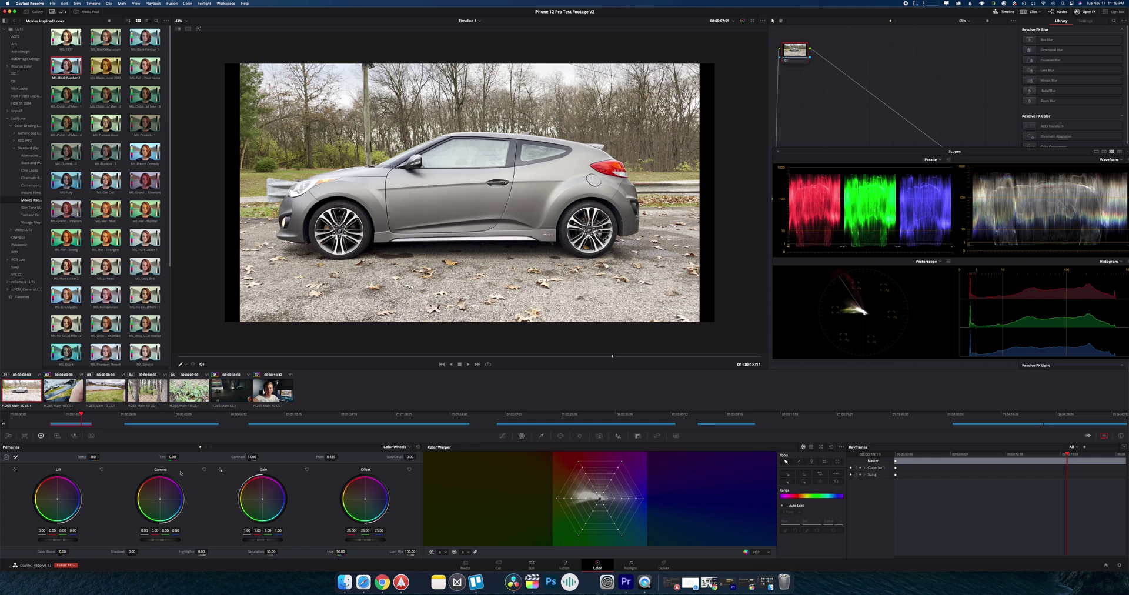
pyautogui.click(58, 436)
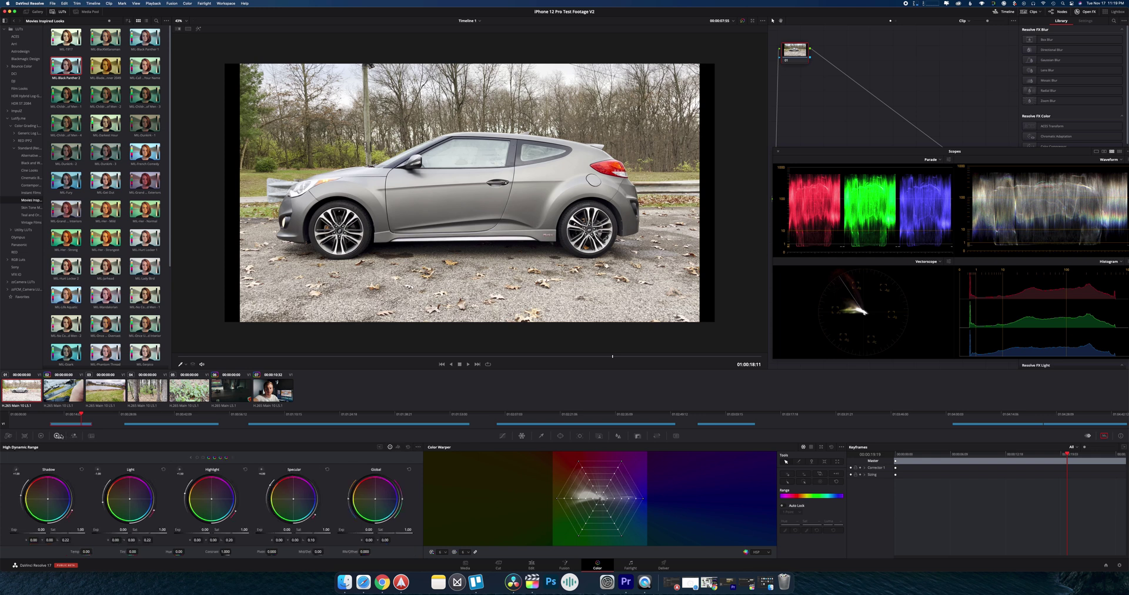
pyautogui.hscroll(-2, 110, 471)
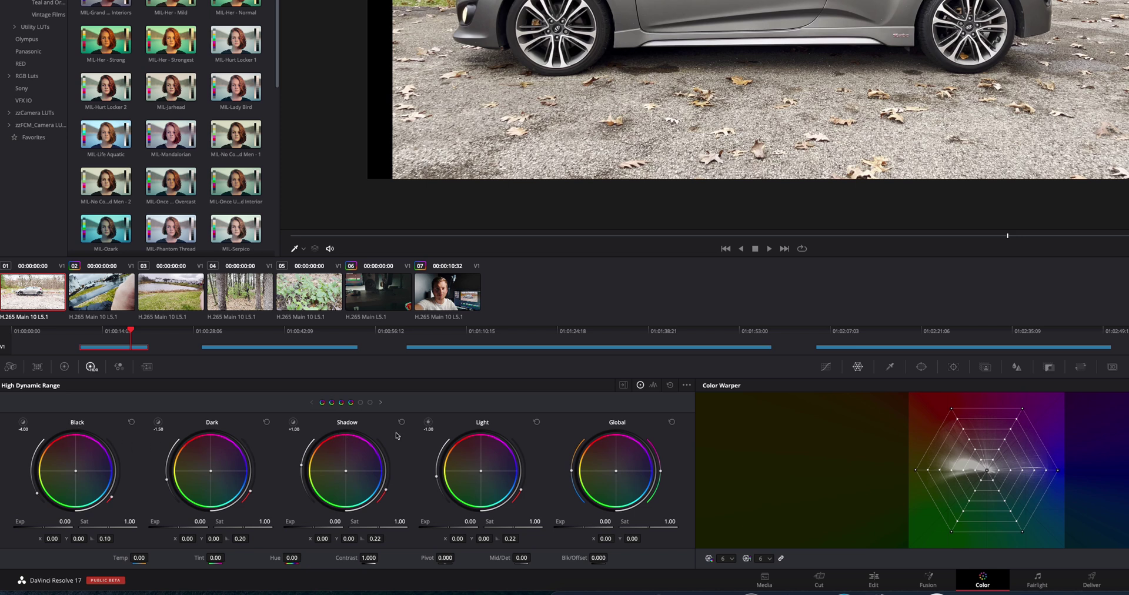
pyautogui.click(380, 402)
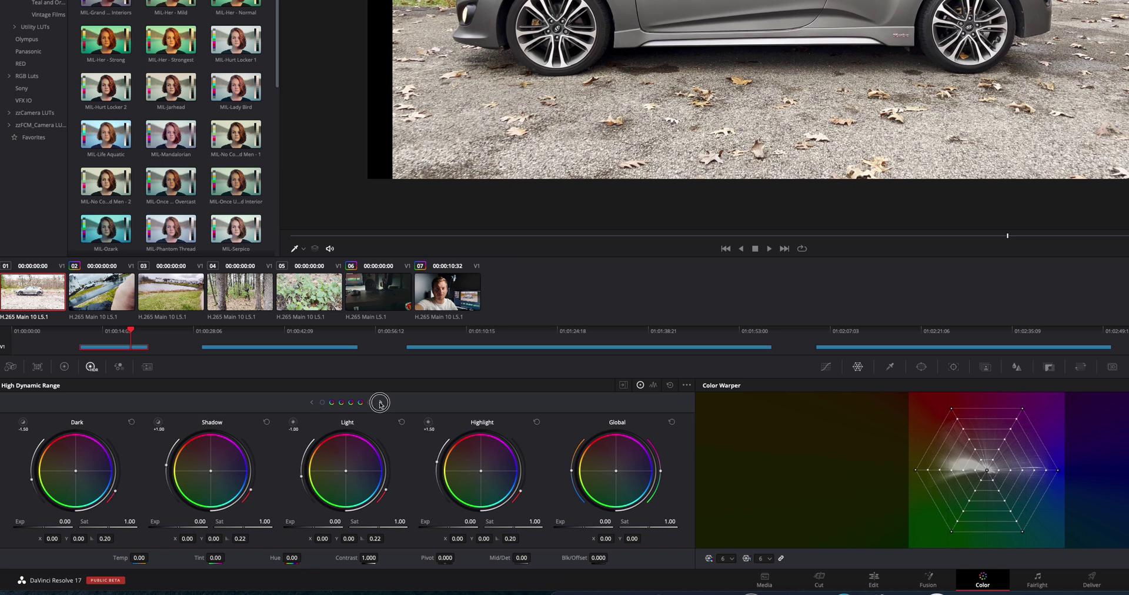
pyautogui.click(380, 403)
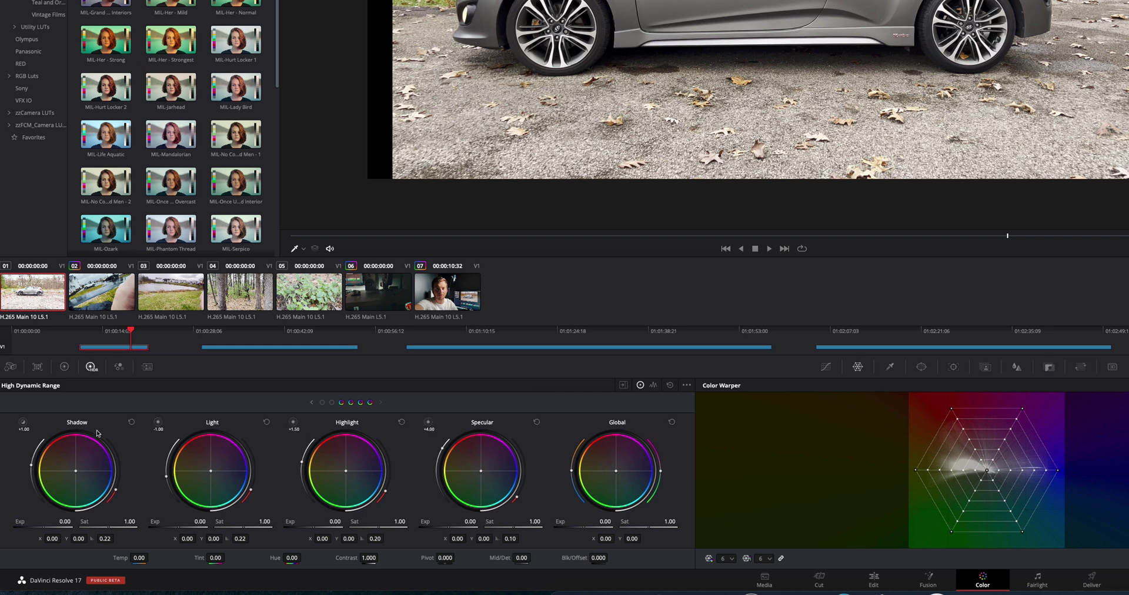
pyautogui.click(428, 422)
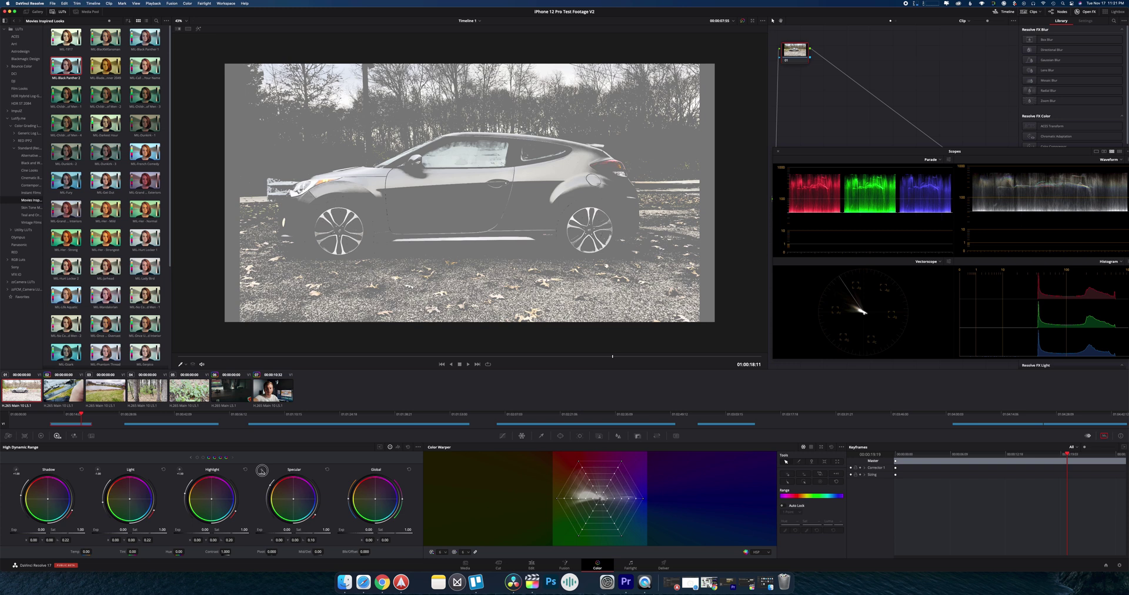
# - Lower the Specular zone exposure on the HDR wheels
pyautogui.click(262, 470)
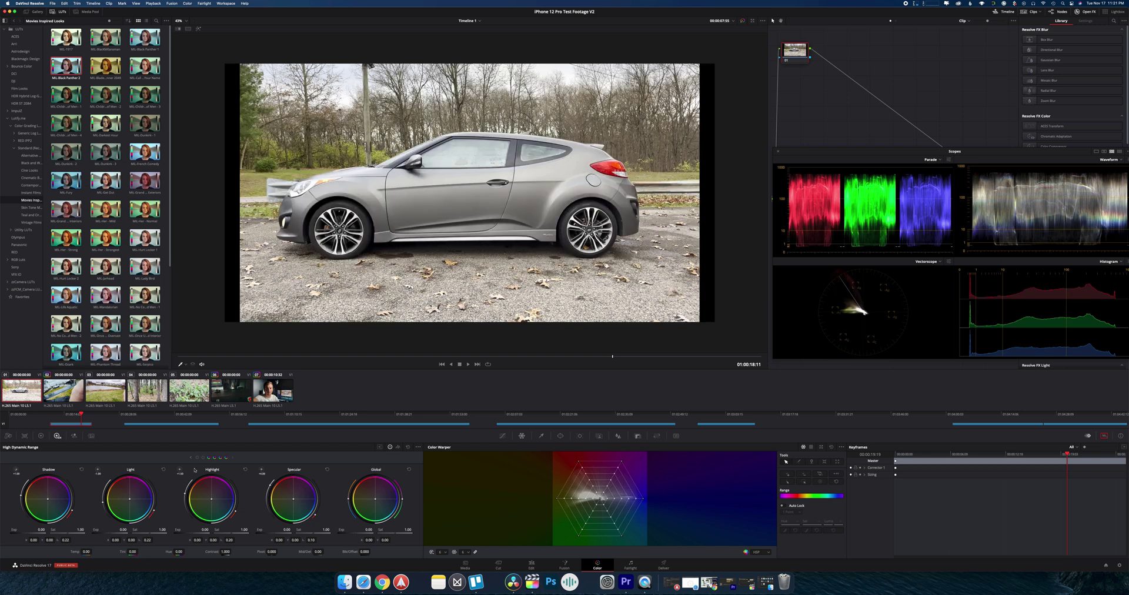
pyautogui.click(180, 471)
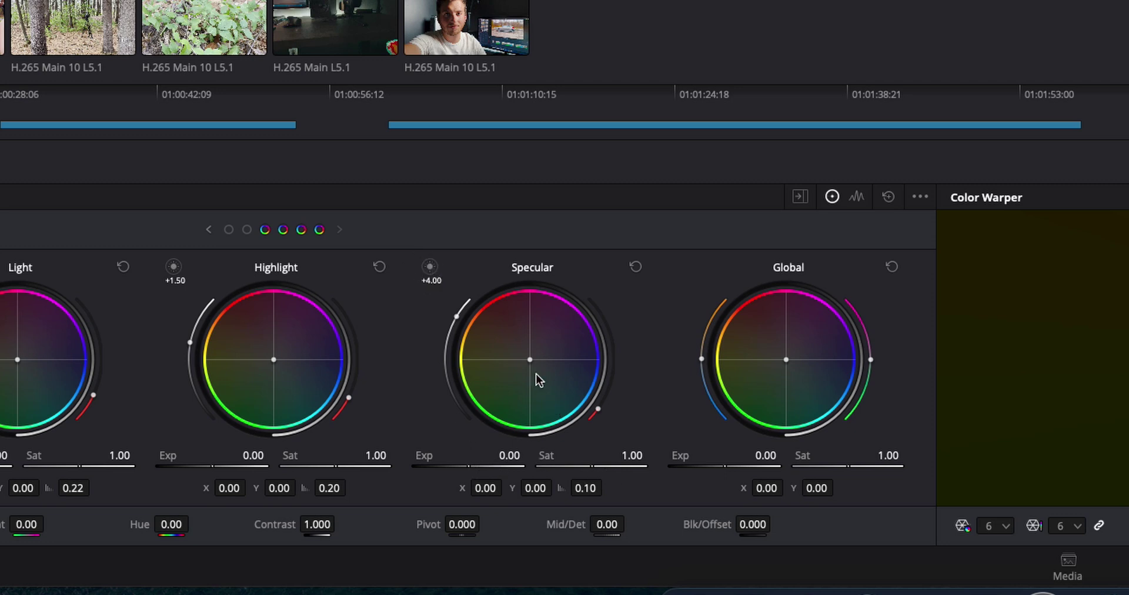
pyautogui.moveTo(472, 464); pyautogui.dragTo(290, 454)
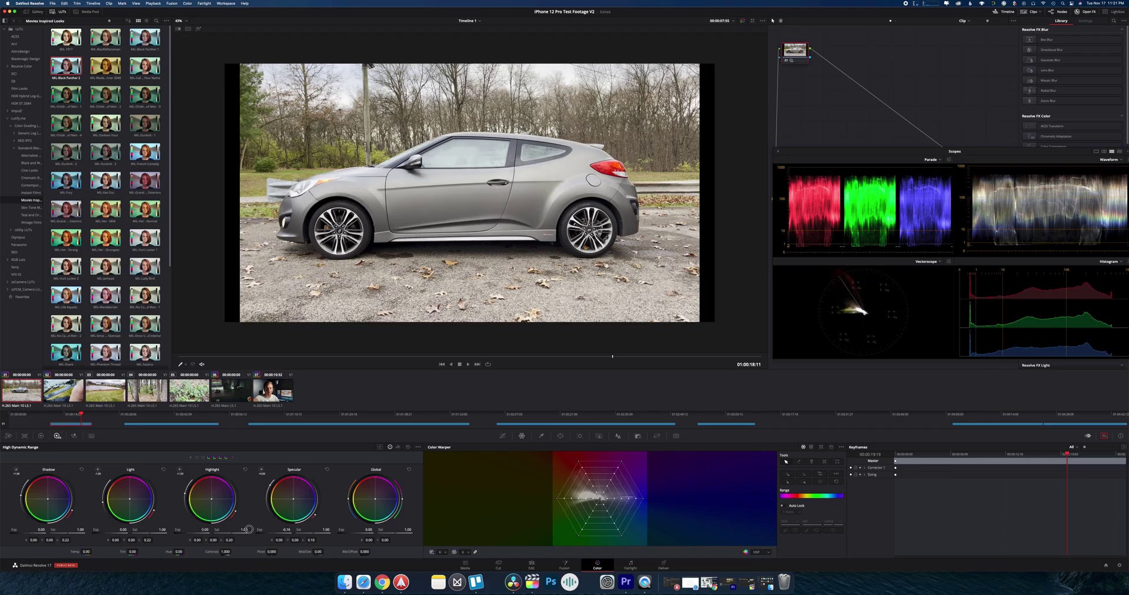
pyautogui.moveTo(248, 529)
pyautogui.mouseDown()
pyautogui.moveTo(139, 520)
pyautogui.moveTo(414, 533)
pyautogui.moveTo(248, 527)
pyautogui.mouseUp()
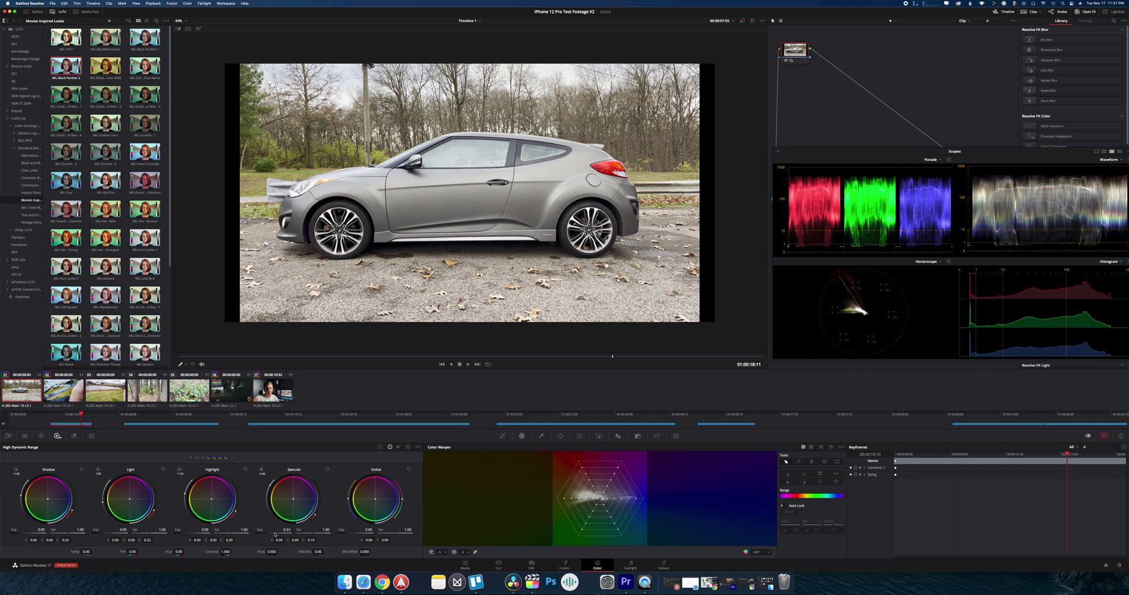
# - Set Light exposure to about -1.18, Highlight to 0.32 and Shadow to about -0.78
pyautogui.click(192, 458)
pyautogui.click(180, 471)
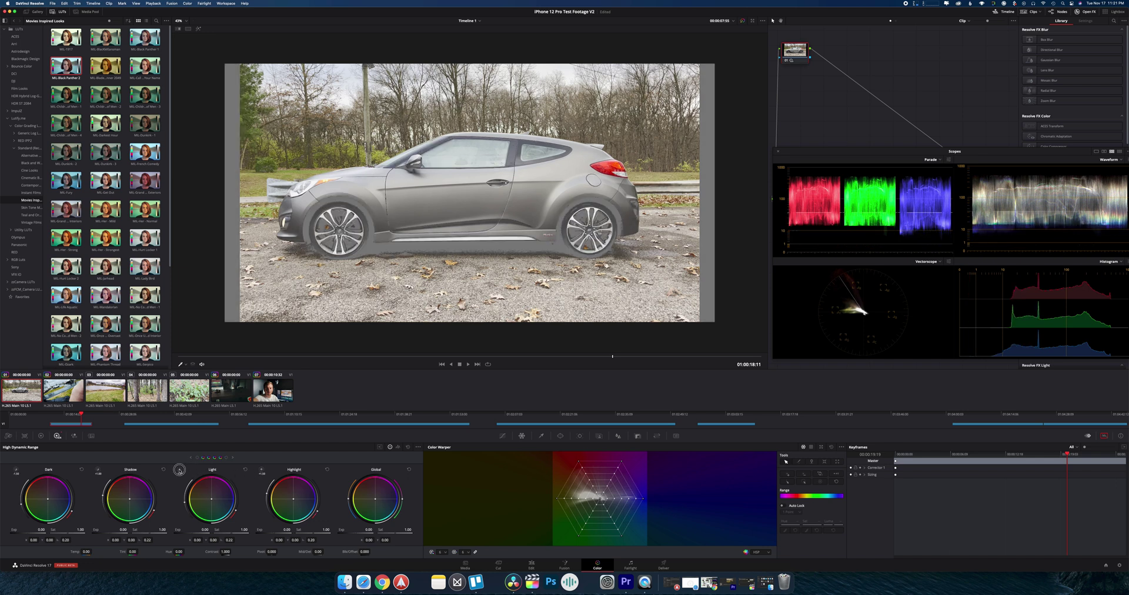
pyautogui.click(180, 470)
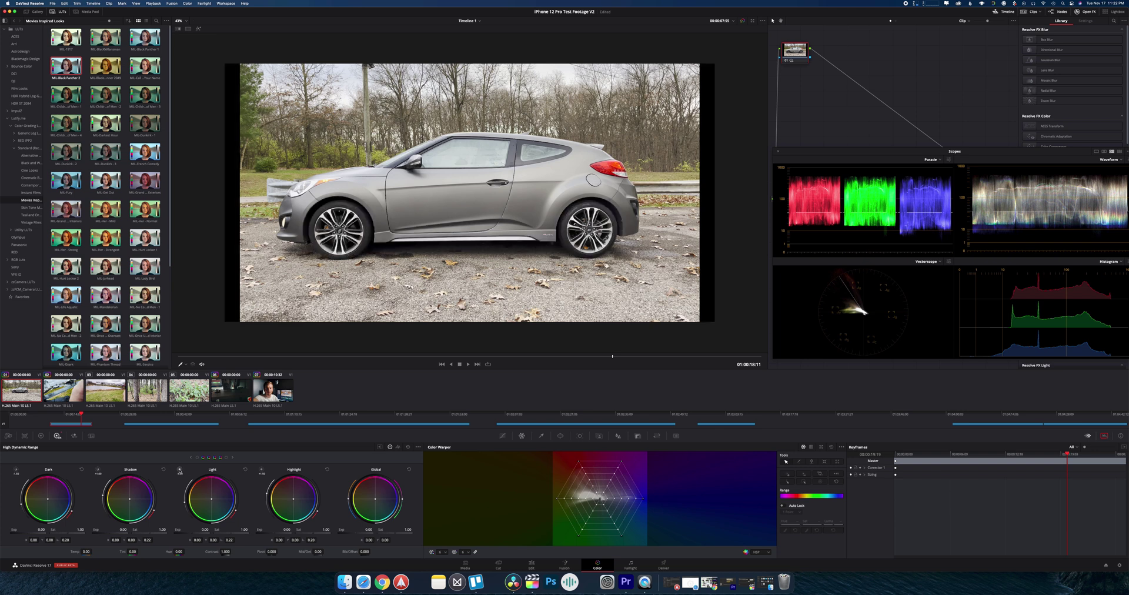
pyautogui.moveTo(664, 292); pyautogui.dragTo(647, 270)
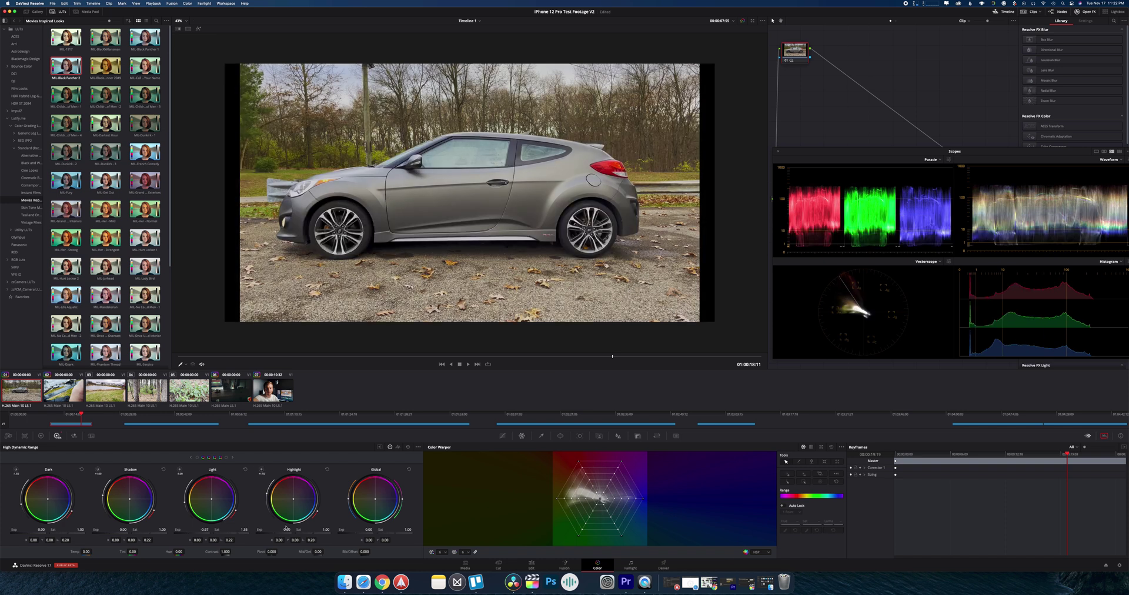
pyautogui.moveTo(277, 531)
pyautogui.mouseDown()
pyautogui.moveTo(308, 533)
pyautogui.moveTo(276, 533)
pyautogui.mouseUp()
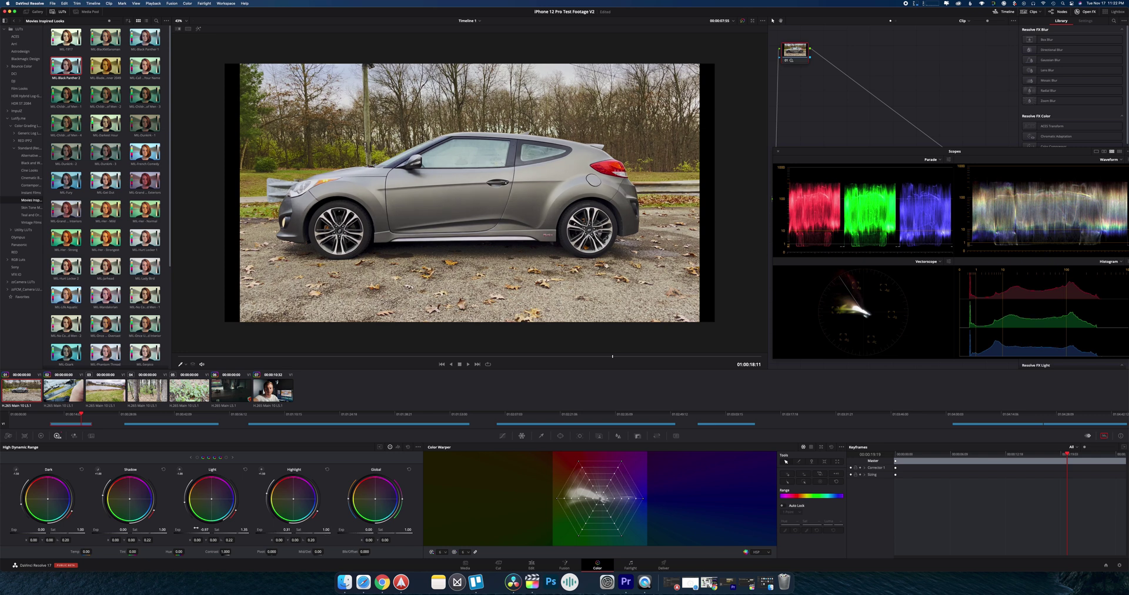
pyautogui.click(95, 469)
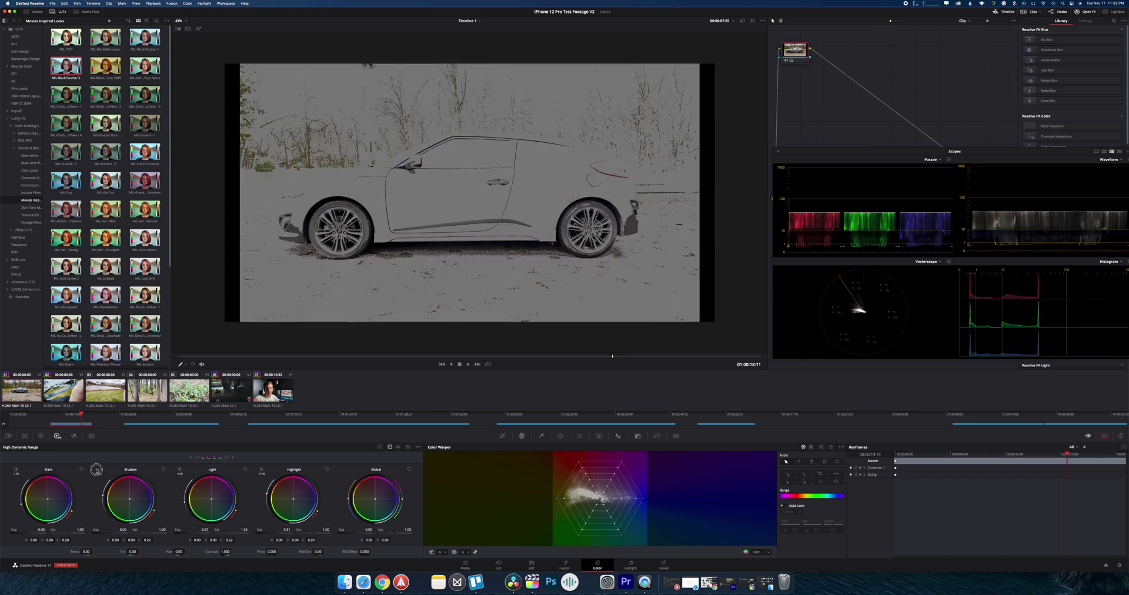
pyautogui.moveTo(97, 470); pyautogui.dragTo(88, 470)
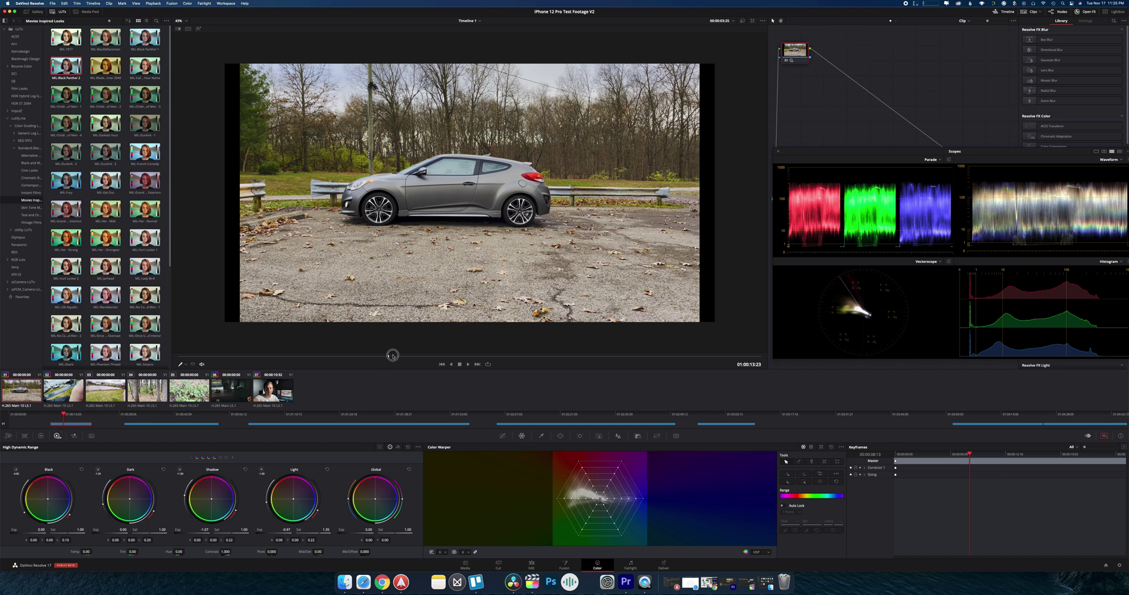
# - On a closer car shot, add serial node 02 and apply the MIL-Fury LUT to it
pyautogui.moveTo(406, 360); pyautogui.dragTo(636, 361)
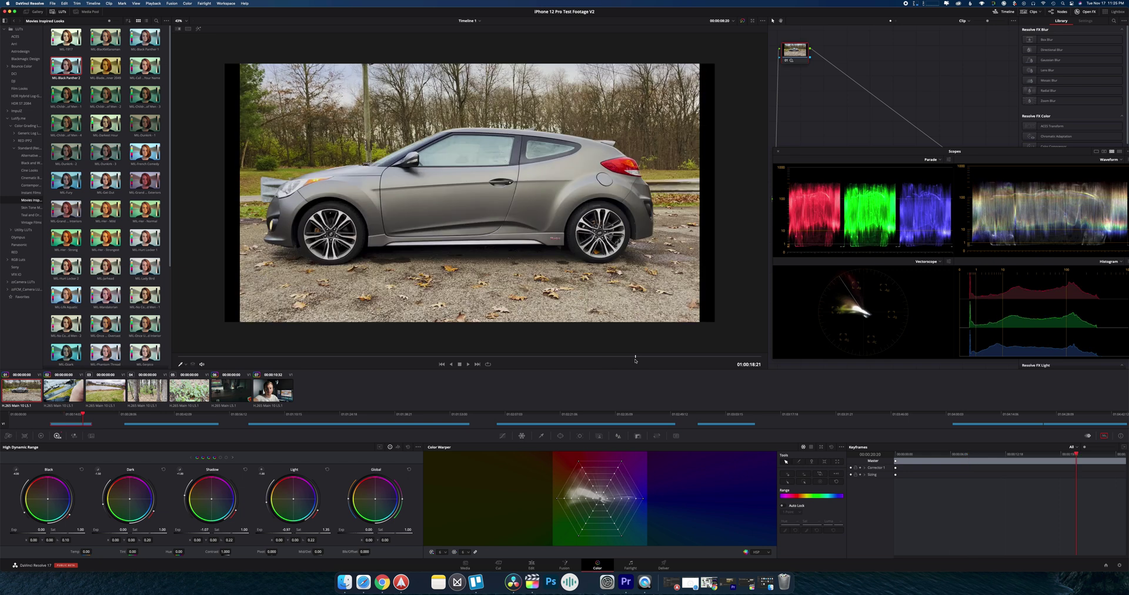
pyautogui.hotkey('alt', 's')
pyautogui.moveTo(832, 50); pyautogui.dragTo(872, 57)
pyautogui.scroll(-1, 470, 193)
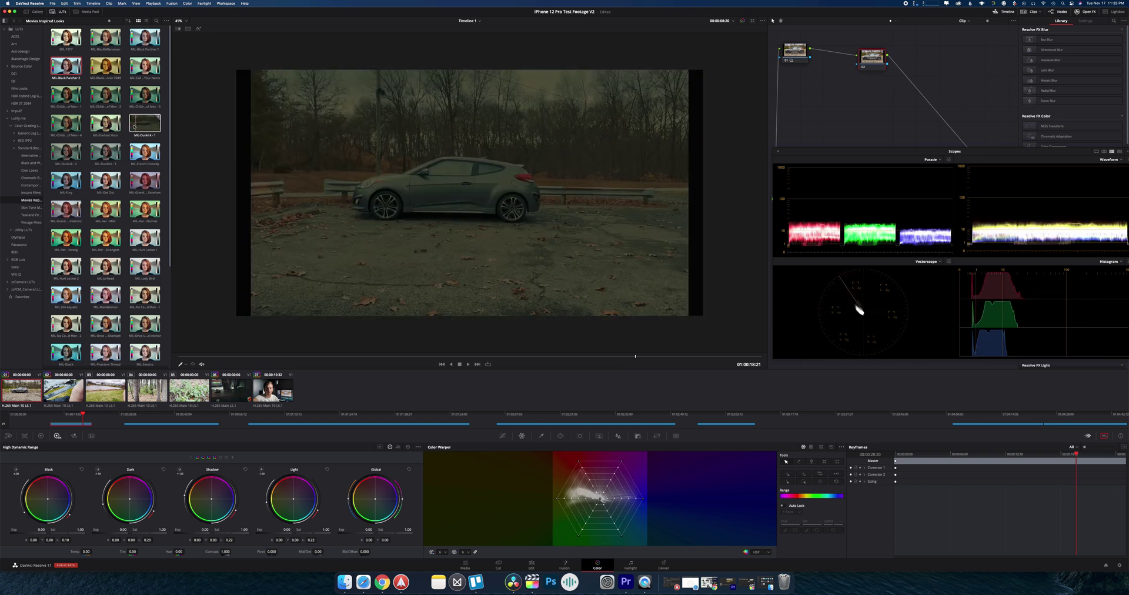
pyautogui.rightClick(66, 179)
pyautogui.click(82, 182)
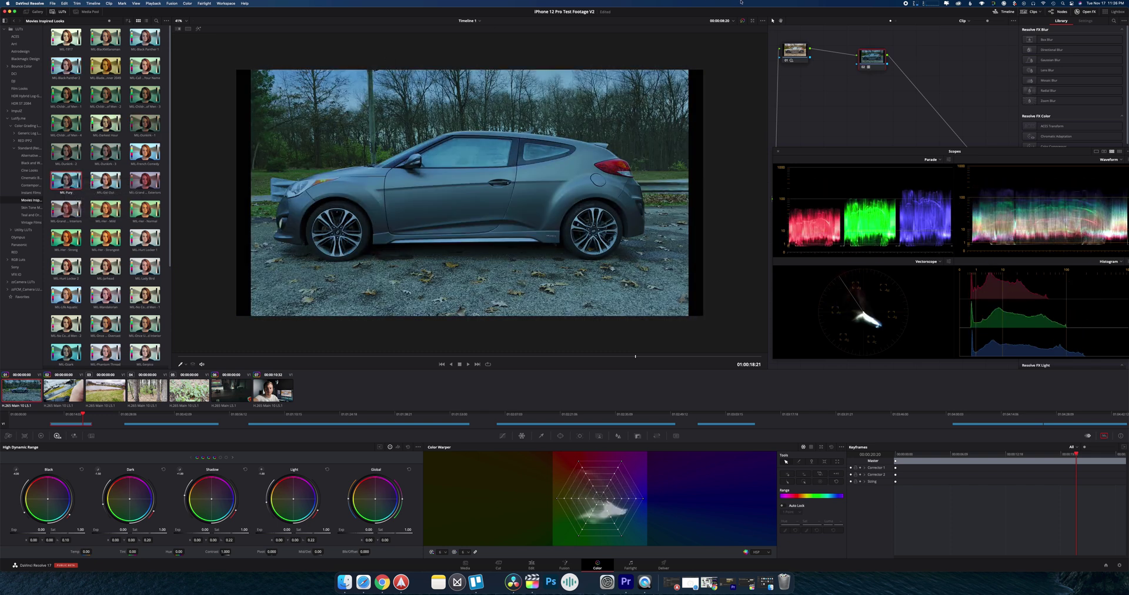
pyautogui.moveTo(865, 61); pyautogui.dragTo(966, 54)
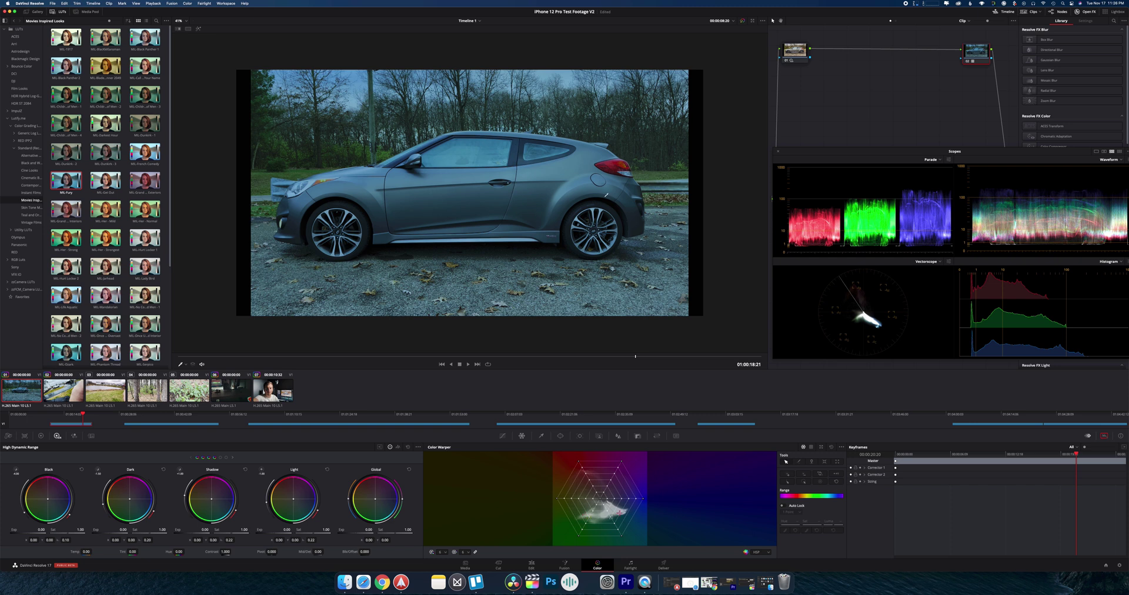
# - Insert three empty serial nodes after node 01, then adjust the Light zone range
pyautogui.moveTo(794, 52); pyautogui.dragTo(812, 52)
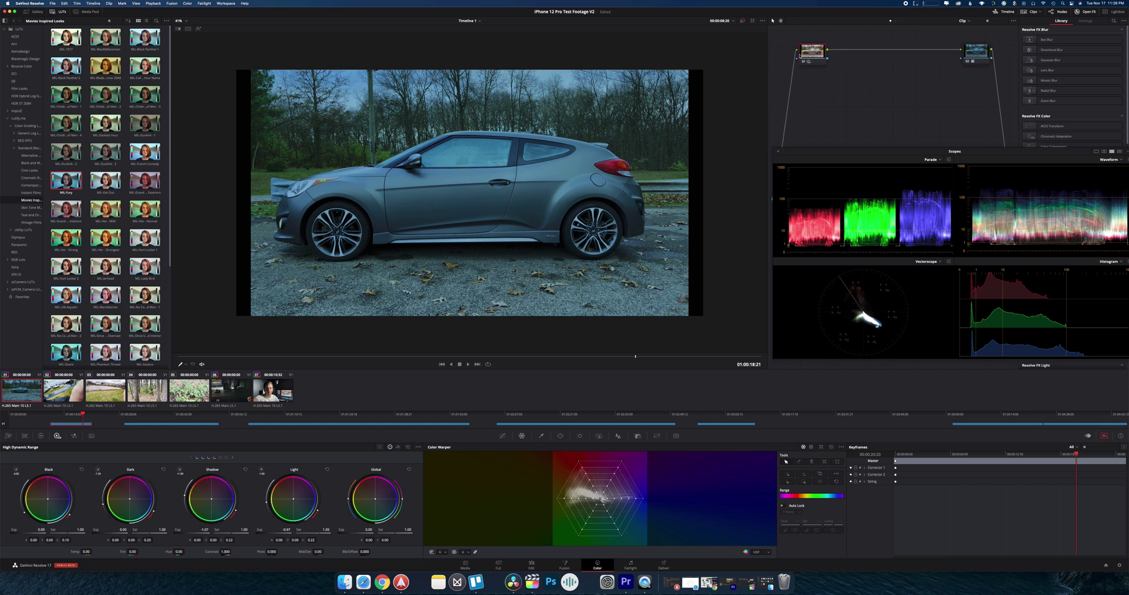
pyautogui.hotkey('alt', 's')
pyautogui.hotkey('alt', 's')
pyautogui.hotkey('alt', 's')
pyautogui.click(849, 51)
pyautogui.moveTo(262, 470); pyautogui.dragTo(289, 502)
pyautogui.click(40, 435)
pyautogui.moveTo(172, 499); pyautogui.dragTo(173, 504)
pyautogui.hotkey('ctrl', 'z')
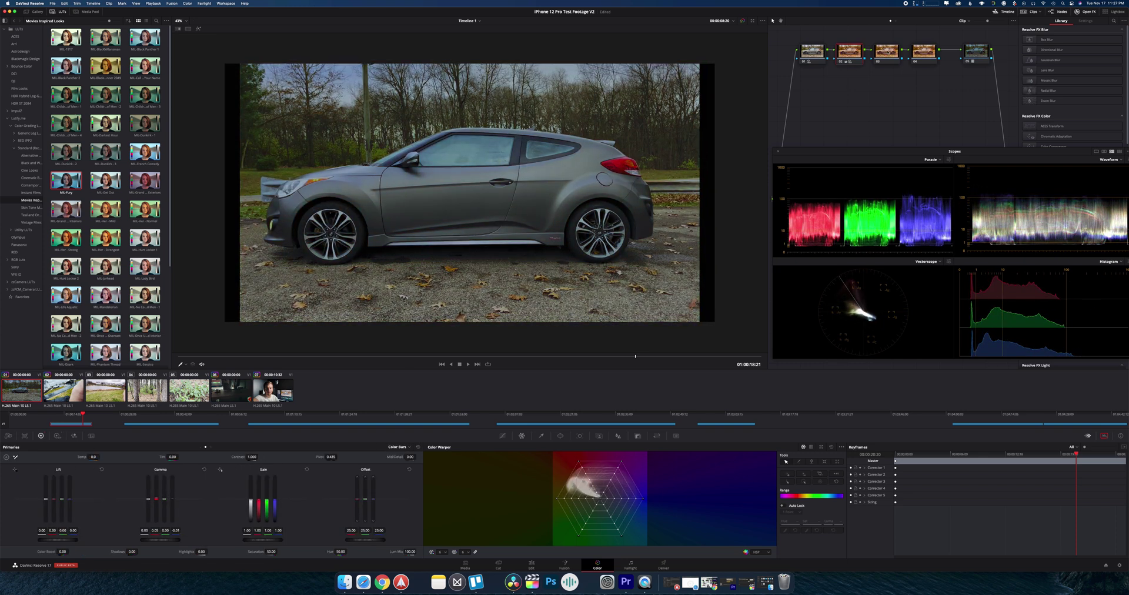
# - Add node 06 with a tilted elliptical window, view Curves, and toggle bypass to compare
pyautogui.hotkey('alt', 's')
pyautogui.click(561, 435)
pyautogui.click(435, 486)
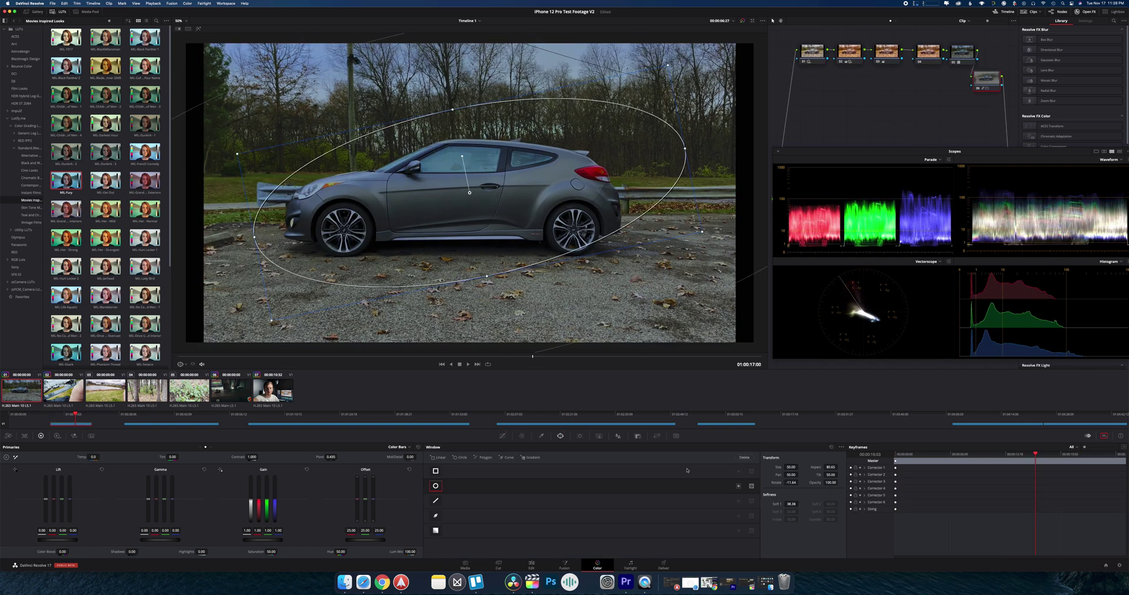
pyautogui.click(502, 436)
pyautogui.click(91, 436)
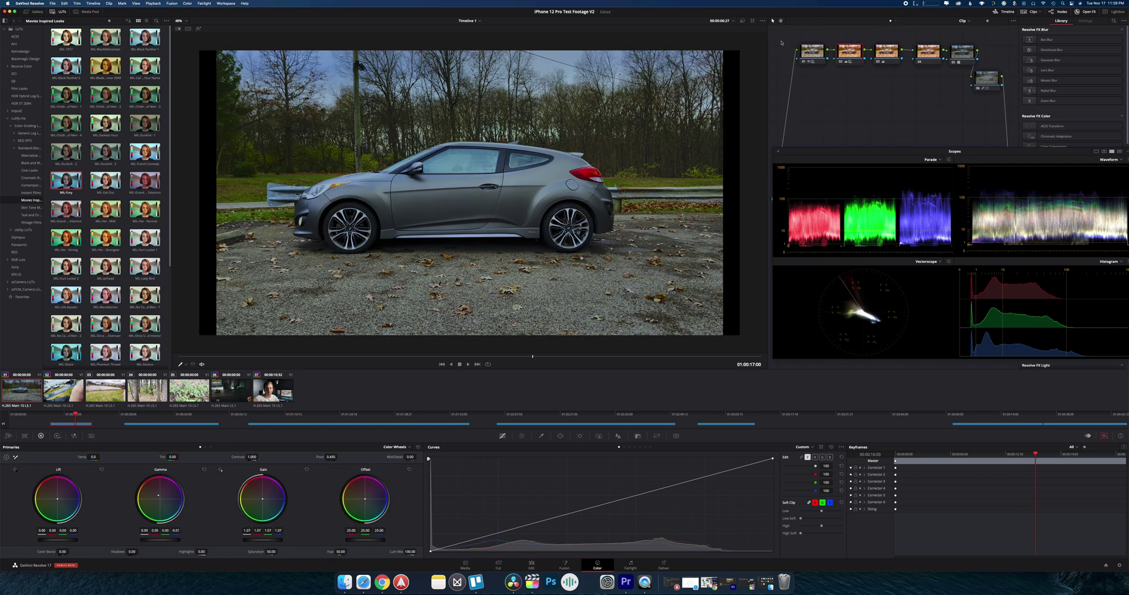
pyautogui.click(744, 21)
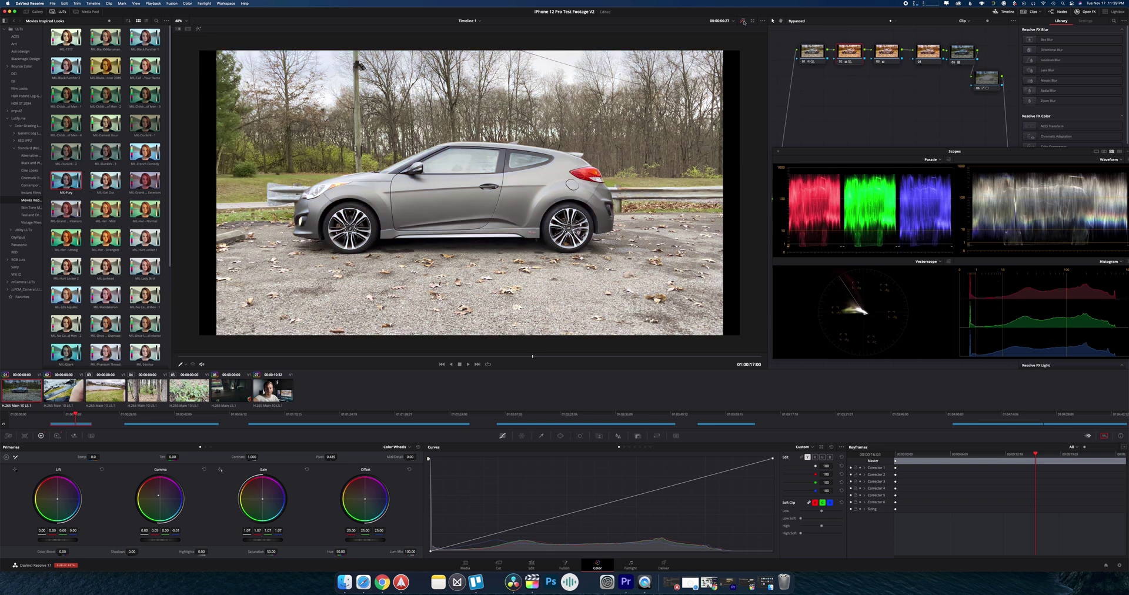
pyautogui.click(743, 22)
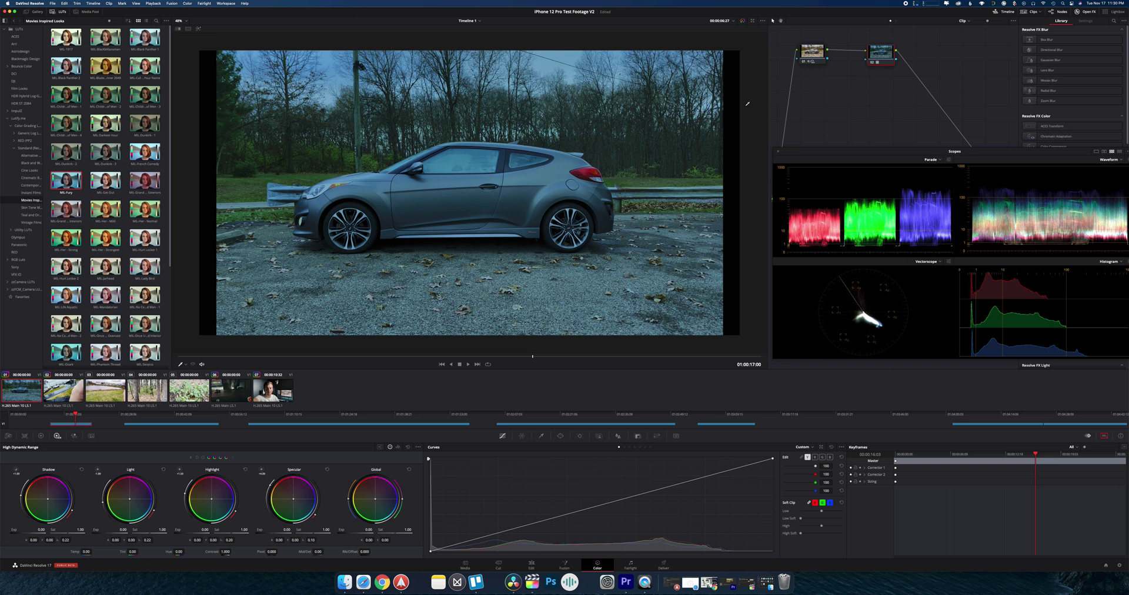
# - Reload grade Version 1 to restore the six-node tree
pyautogui.press('super+b')
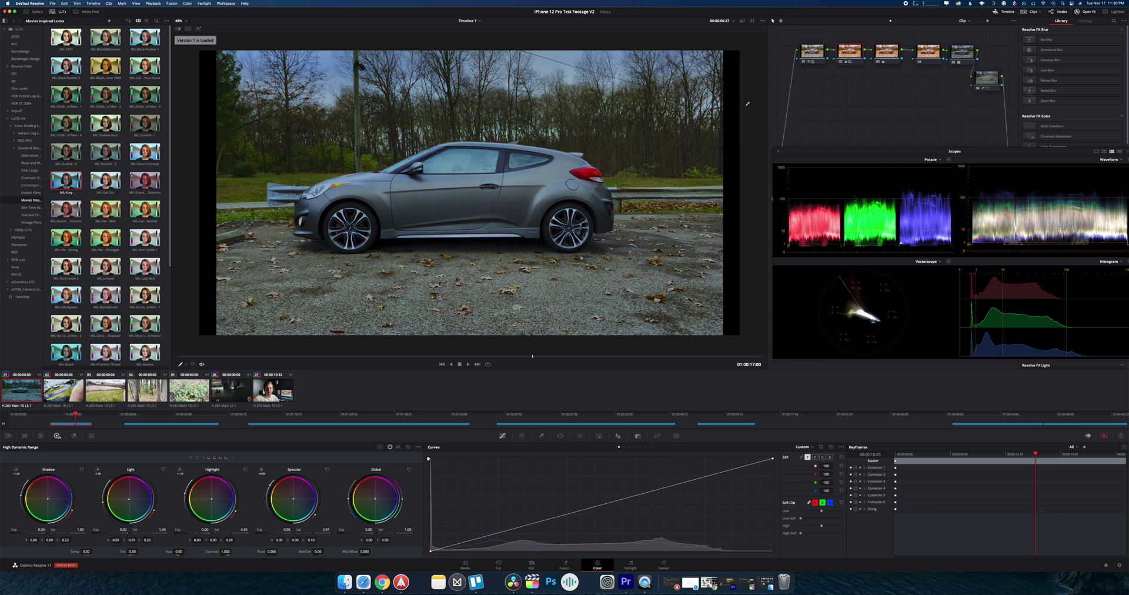